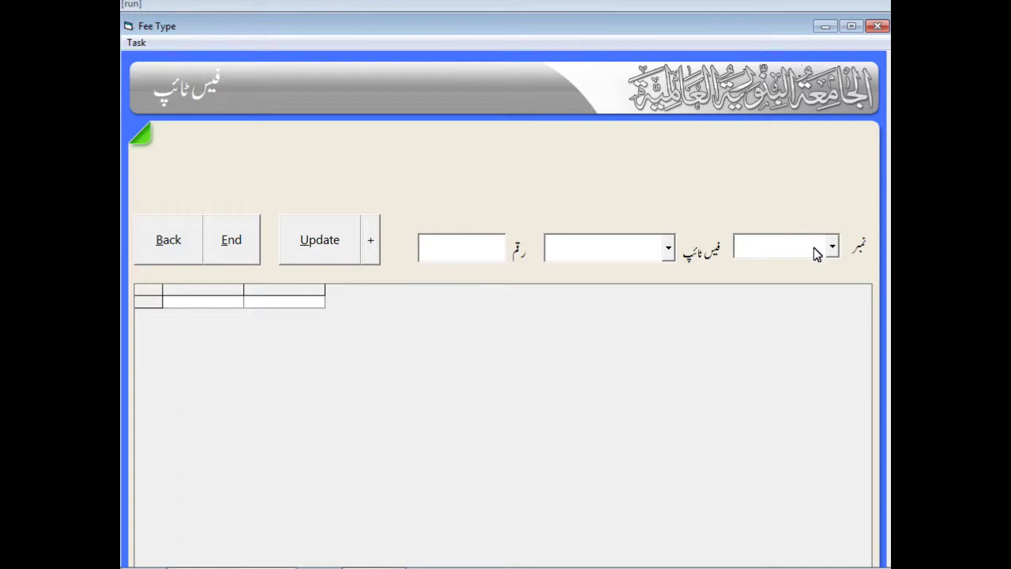
# Browse the fee types numbered 1 to 14 to examine each one's name and amount
pyautogui.click(817, 251)
pyautogui.press('Down')
pyautogui.press('Down')
pyautogui.press('Down')
pyautogui.press('Down')
pyautogui.press('Down')
pyautogui.press('Down')
pyautogui.press('Down')
pyautogui.press('Down')
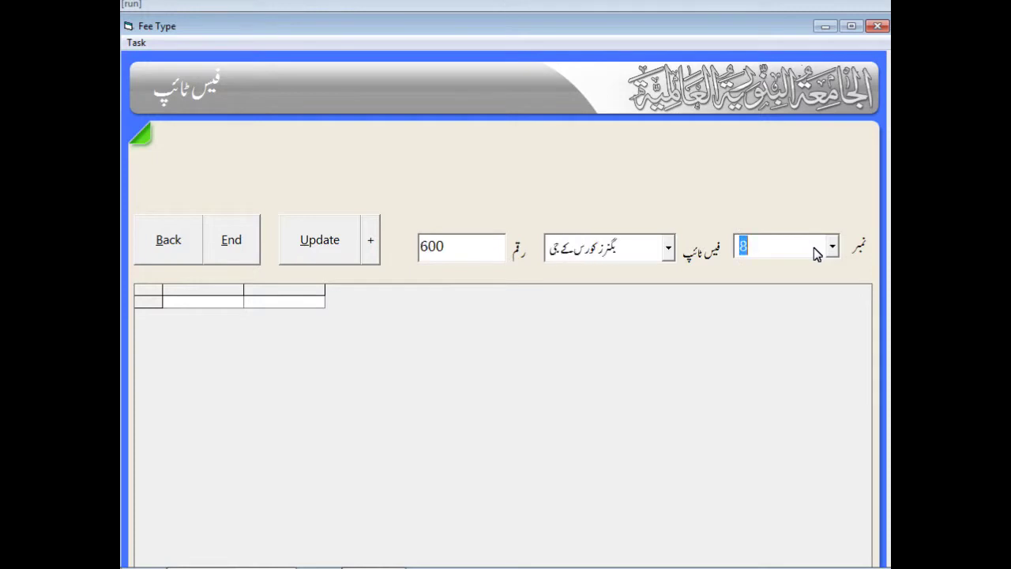
pyautogui.press('Down')
pyautogui.press('Down')
pyautogui.press('Down')
pyautogui.press('Down')
pyautogui.press('Down')
pyautogui.press('Down')
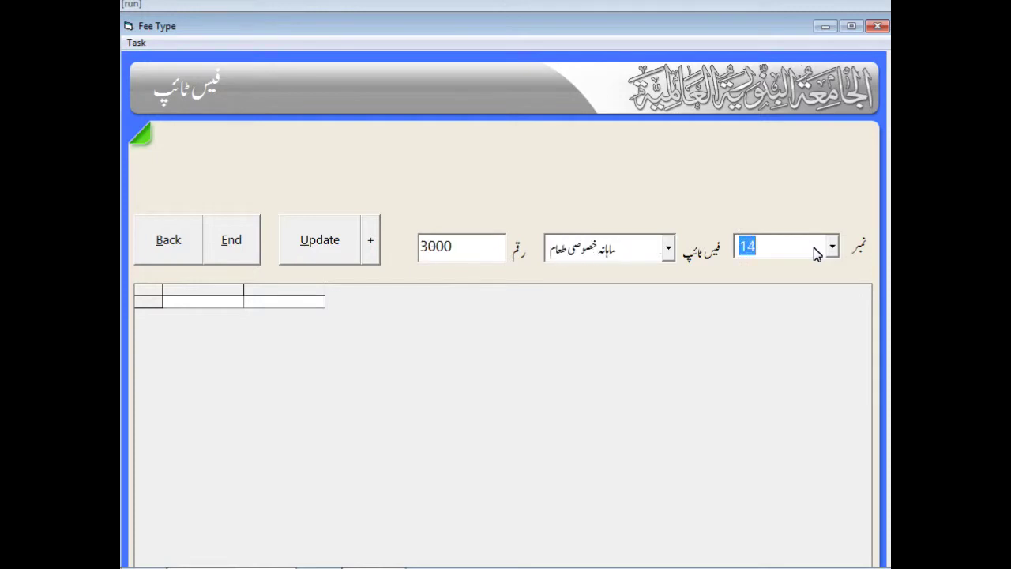
# Leave the fee type form and open the fee entry form (اندراج فیس) from the fee (فیس) section
pyautogui.click(164, 249)
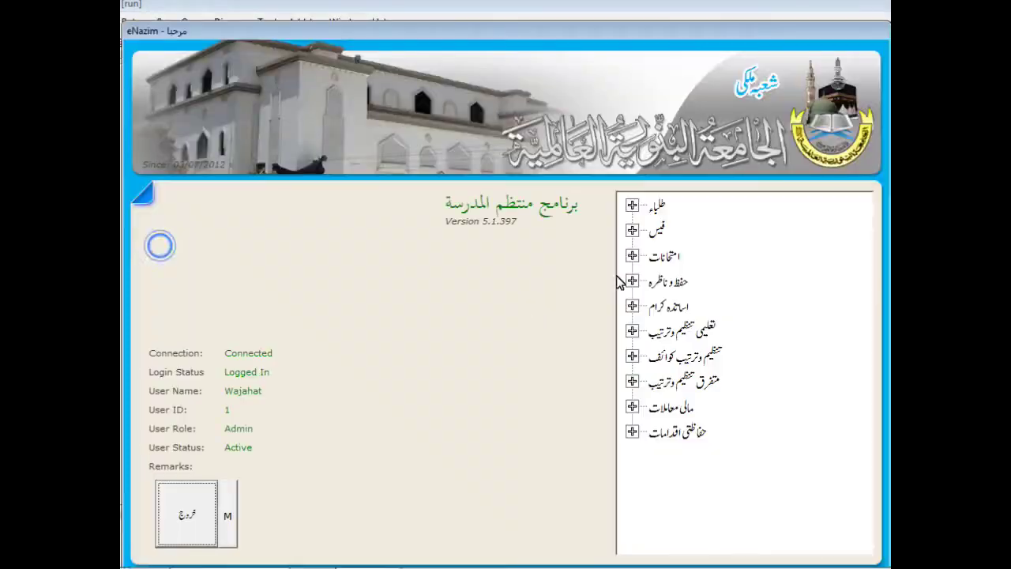
pyautogui.click(632, 230)
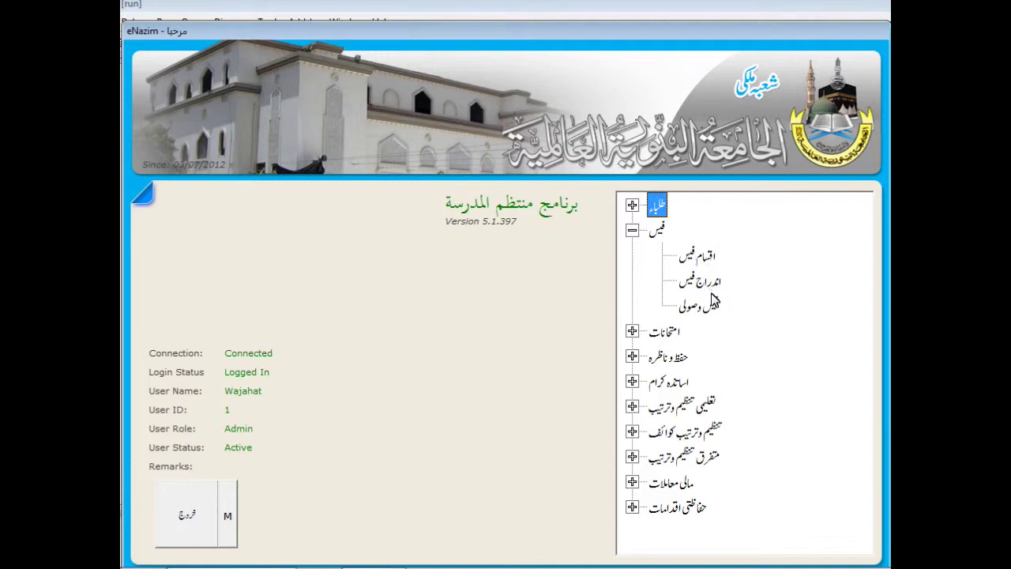
pyautogui.doubleClick(705, 286)
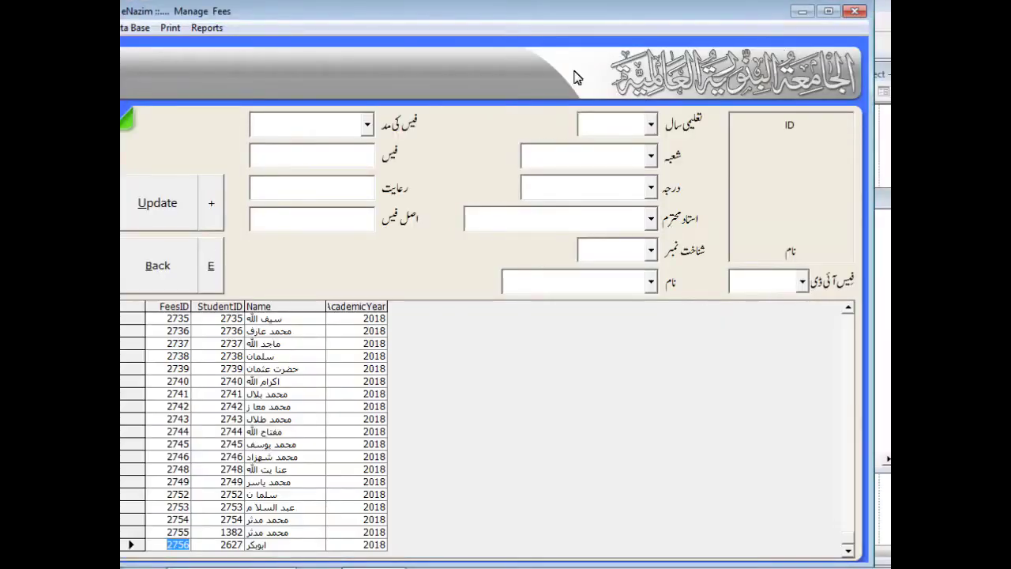
pyautogui.moveTo(550, 16); pyautogui.dragTo(562, 20)
# Set the academic year to 2018 and the department (شعبہ) to دارالقرآن
pyautogui.click(666, 129)
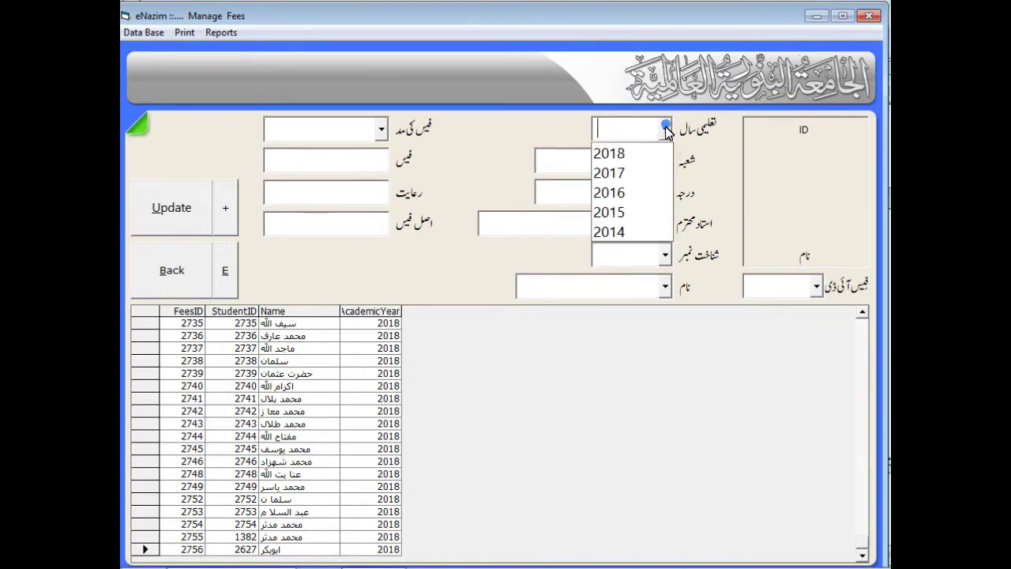
pyautogui.click(634, 151)
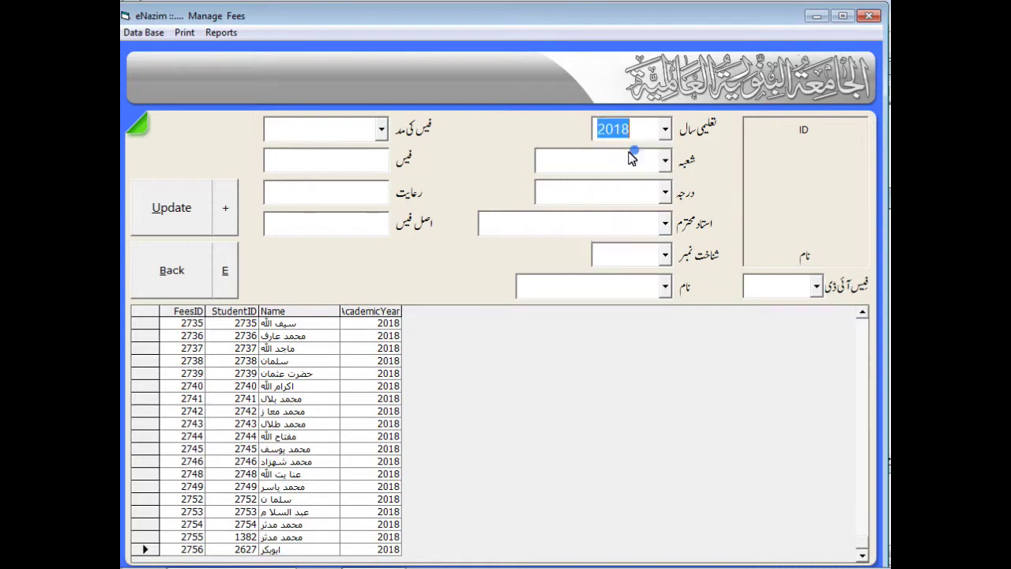
pyautogui.click(664, 162)
pyautogui.click(605, 189)
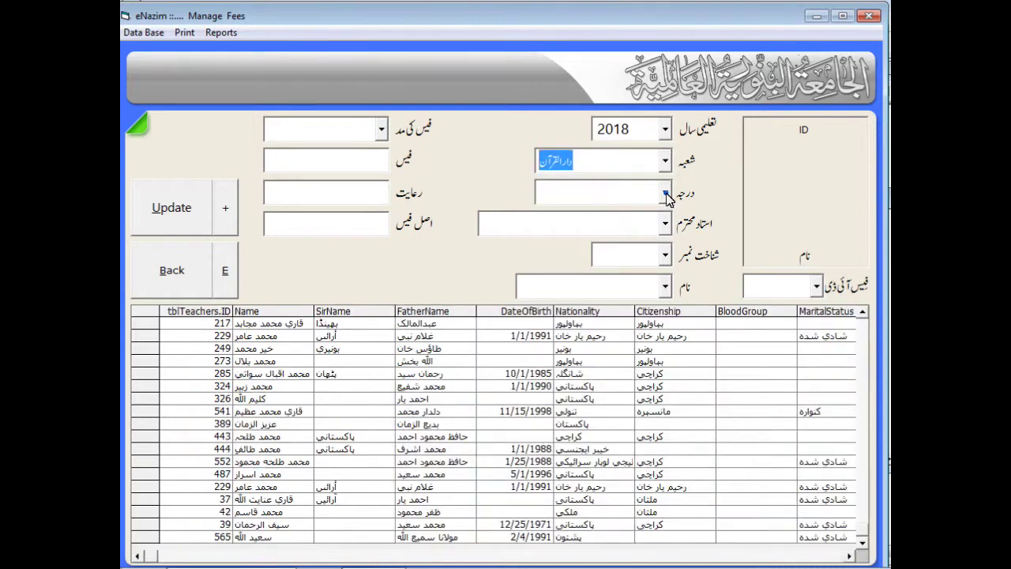
# Set the class (درجہ) to حفظ القرآن and choose the fifth teacher in the teacher list
pyautogui.click(665, 197)
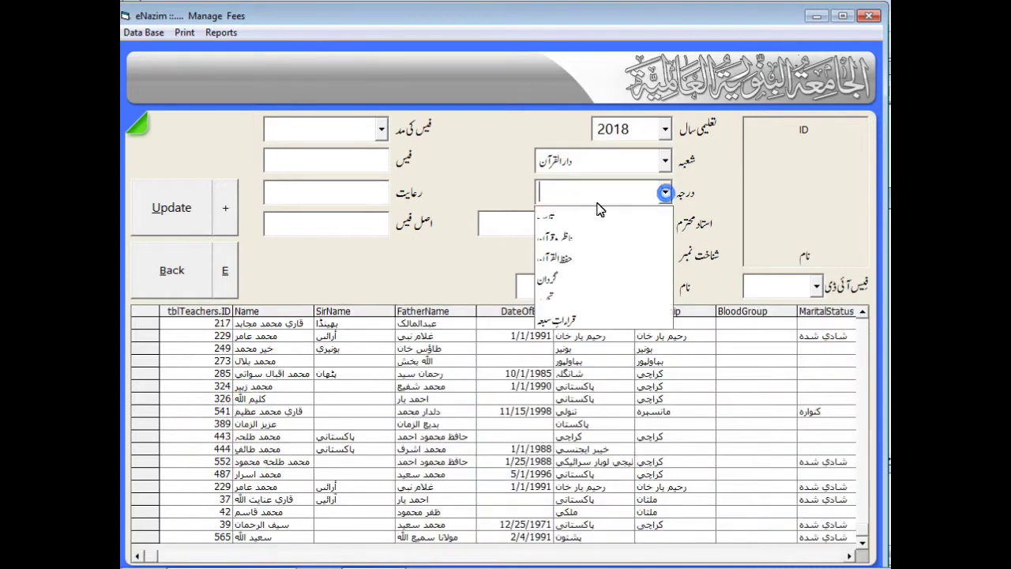
pyautogui.click(583, 260)
pyautogui.click(668, 225)
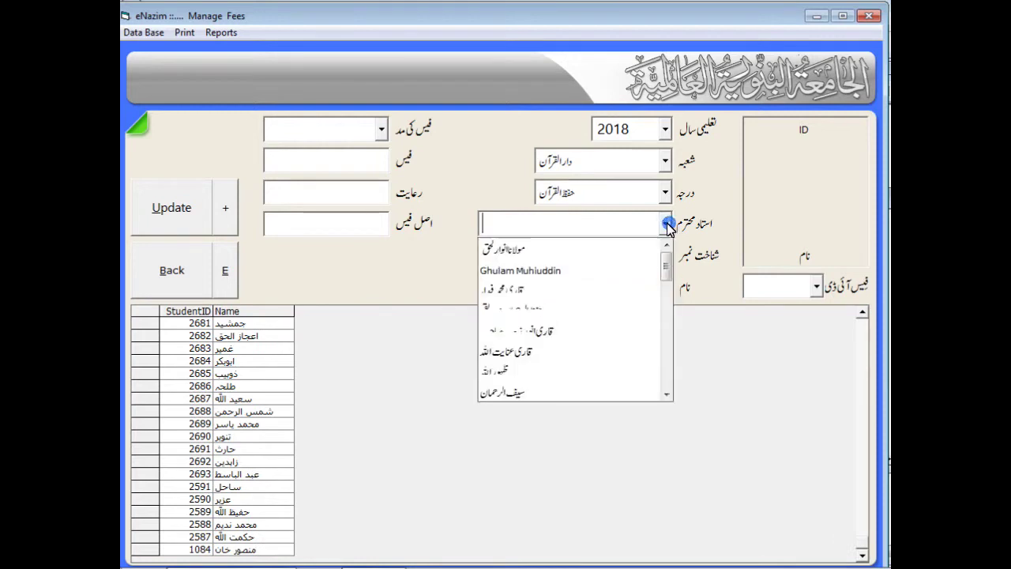
pyautogui.click(576, 336)
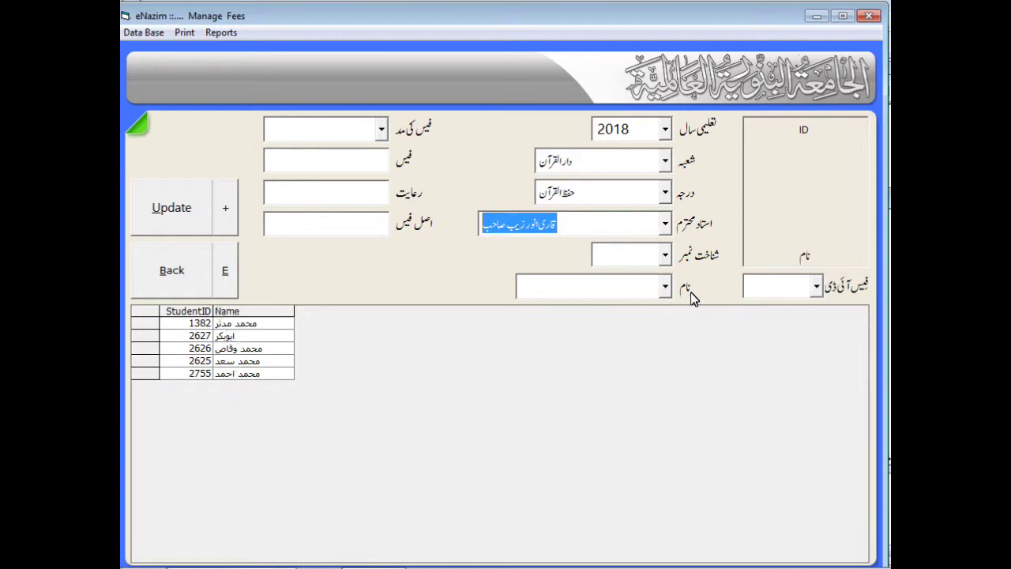
# Examine the existing fee records of the teacher's first three students and the available database commands
pyautogui.click(665, 254)
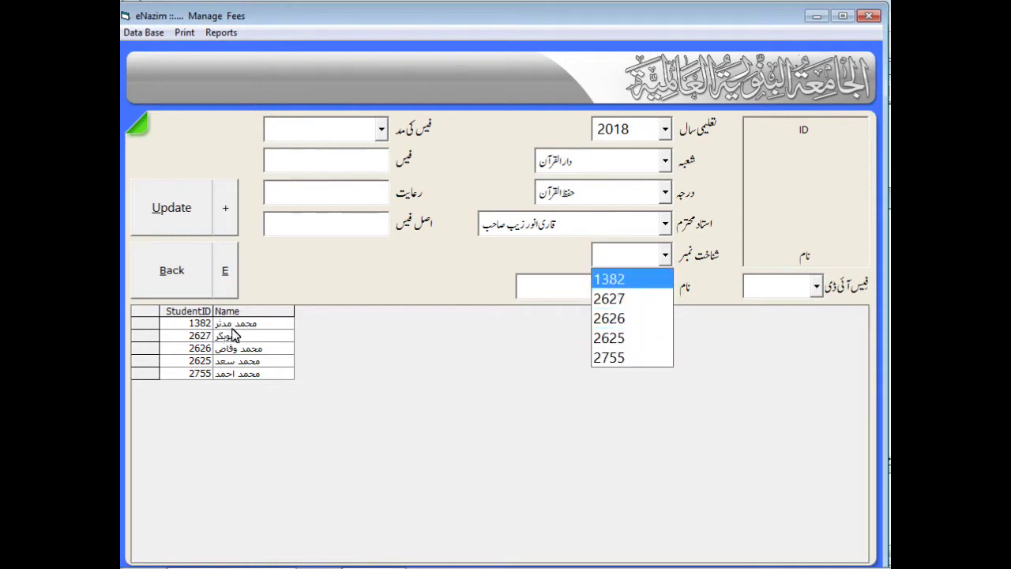
pyautogui.click(626, 281)
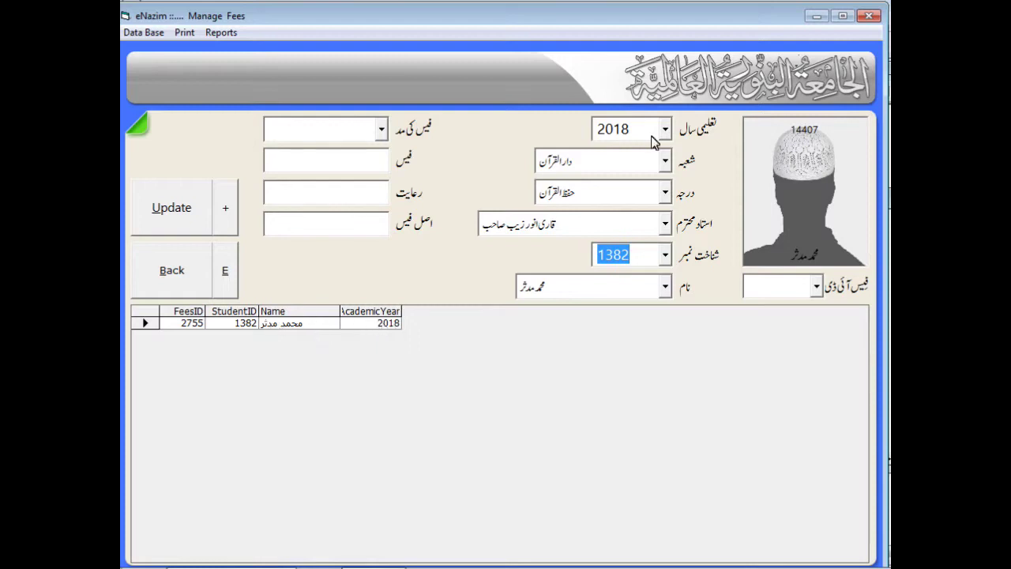
pyautogui.click(132, 32)
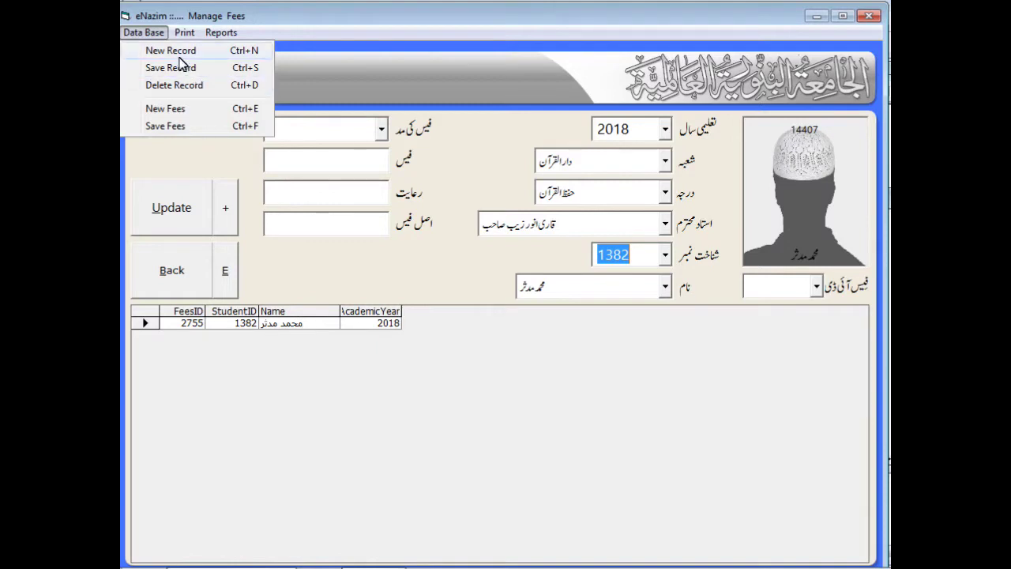
pyautogui.click(401, 77)
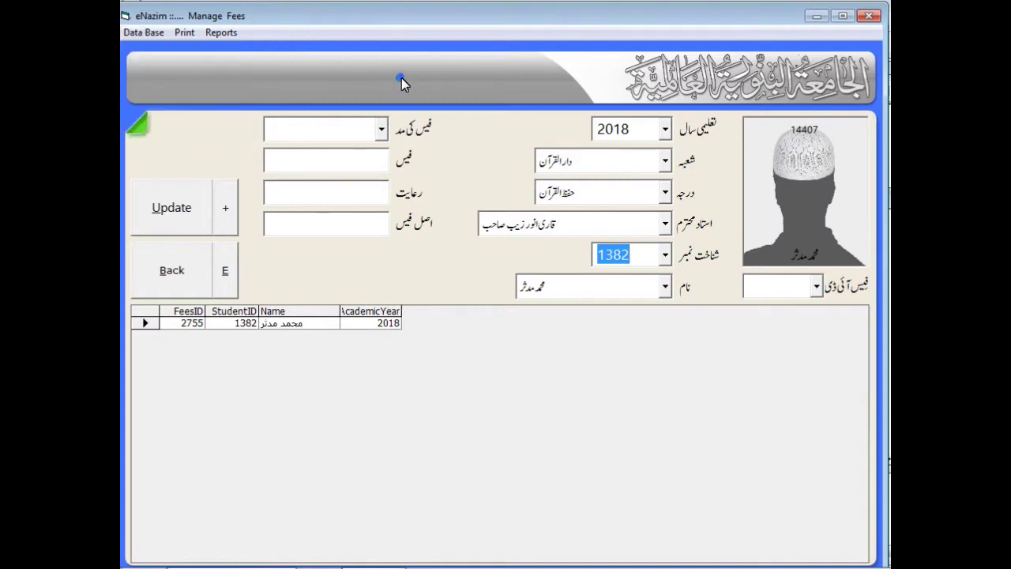
pyautogui.click(663, 258)
pyautogui.click(630, 300)
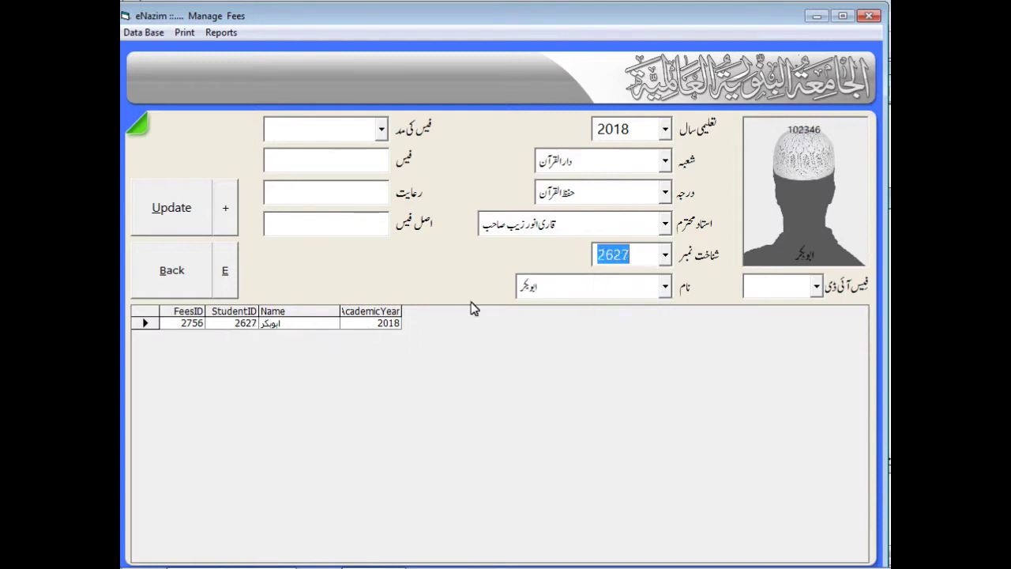
pyautogui.click(668, 256)
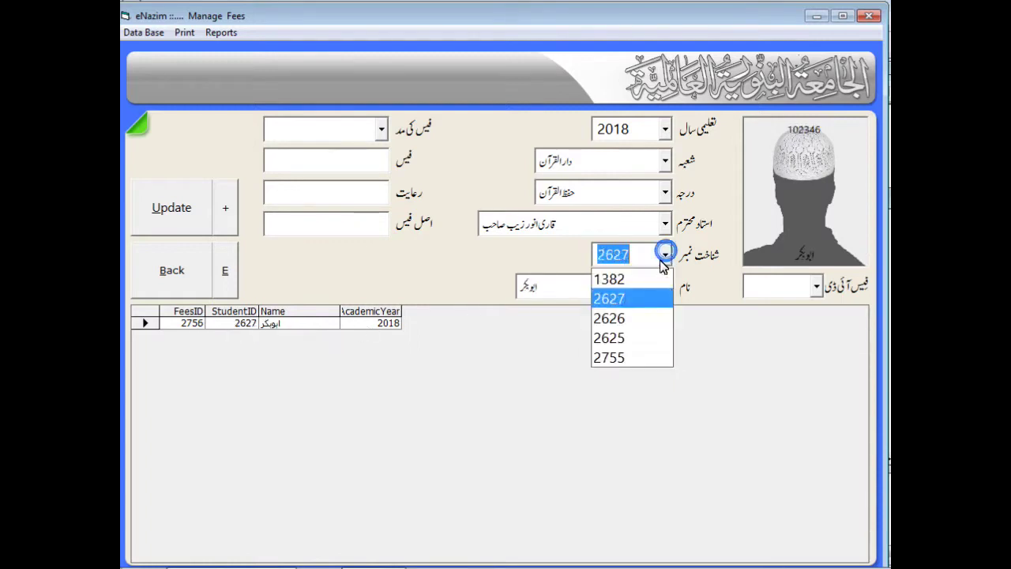
pyautogui.click(632, 318)
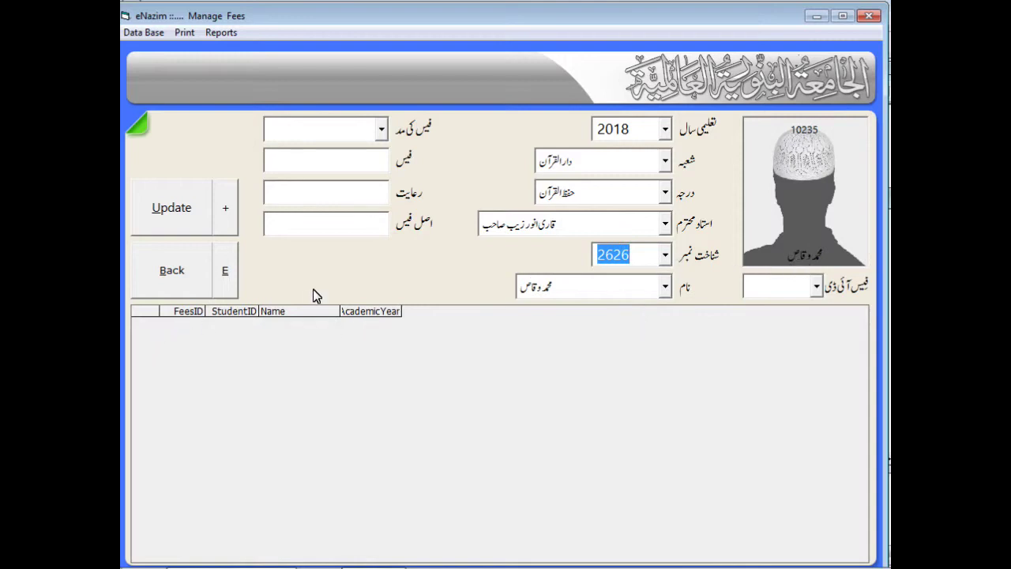
# Start a new fee record and select the third student in the ID list for it
pyautogui.click(150, 33)
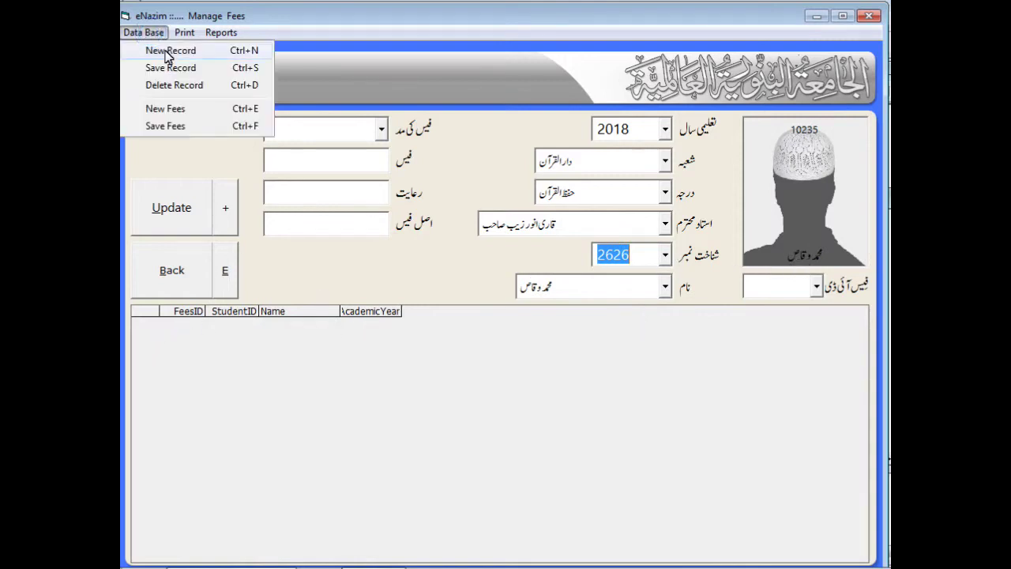
pyautogui.click(169, 50)
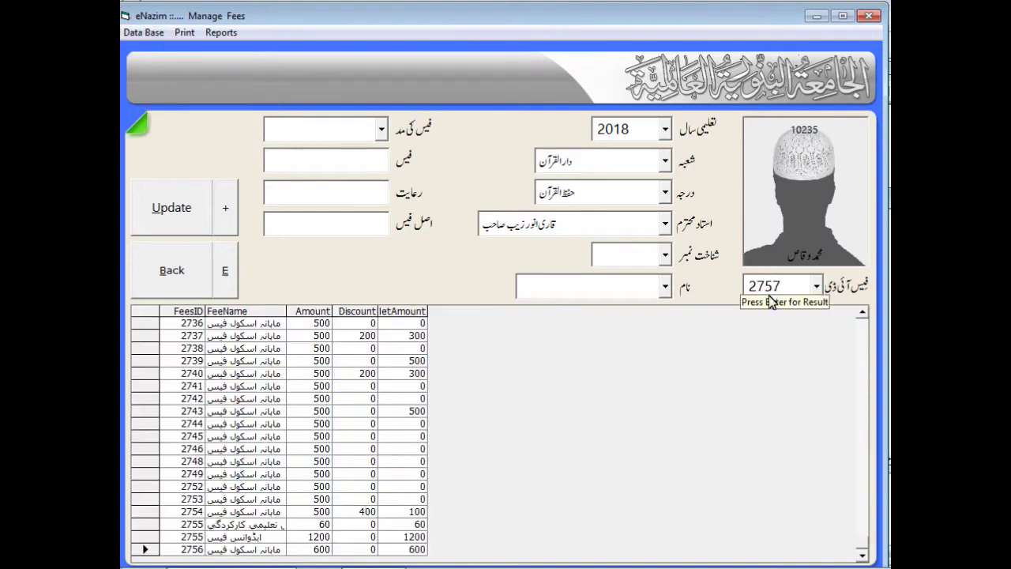
pyautogui.click(666, 257)
pyautogui.click(624, 319)
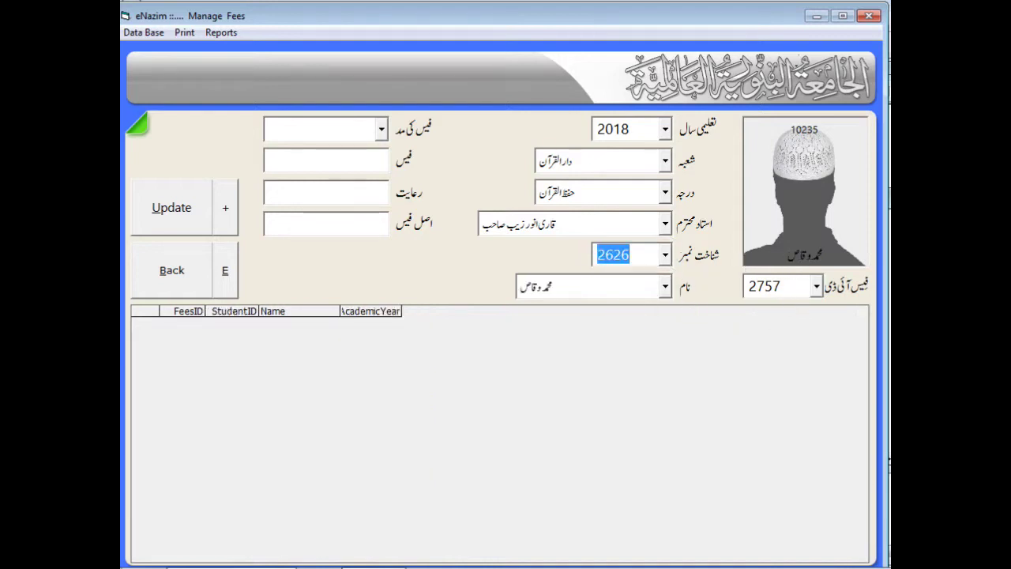
pyautogui.click(666, 259)
pyautogui.click(633, 321)
# Assign the monthly school fee (ماہانہ اسکول فیس) with a discount of 100 and save the record
pyautogui.click(382, 130)
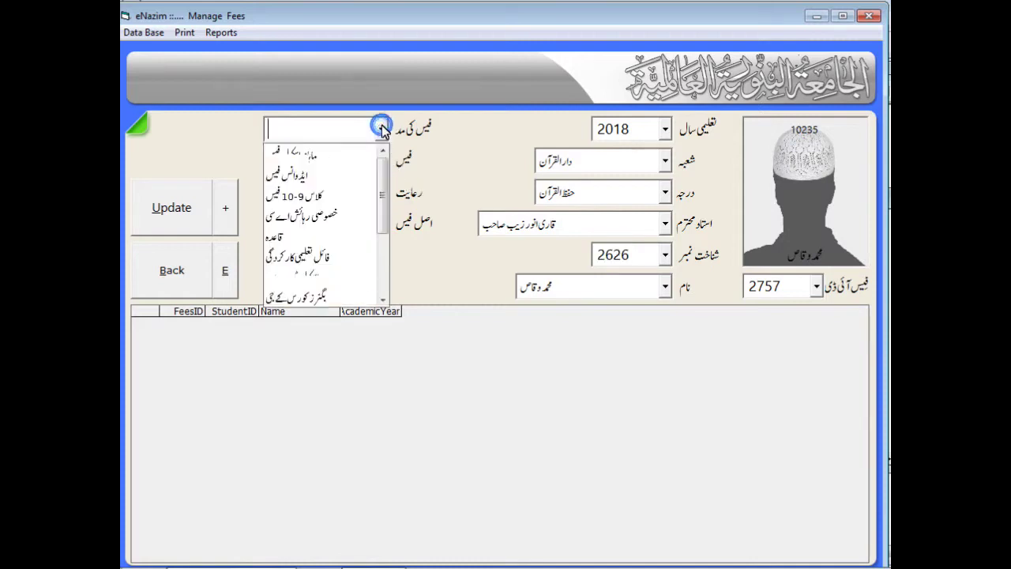
pyautogui.click(342, 157)
pyautogui.click(361, 201)
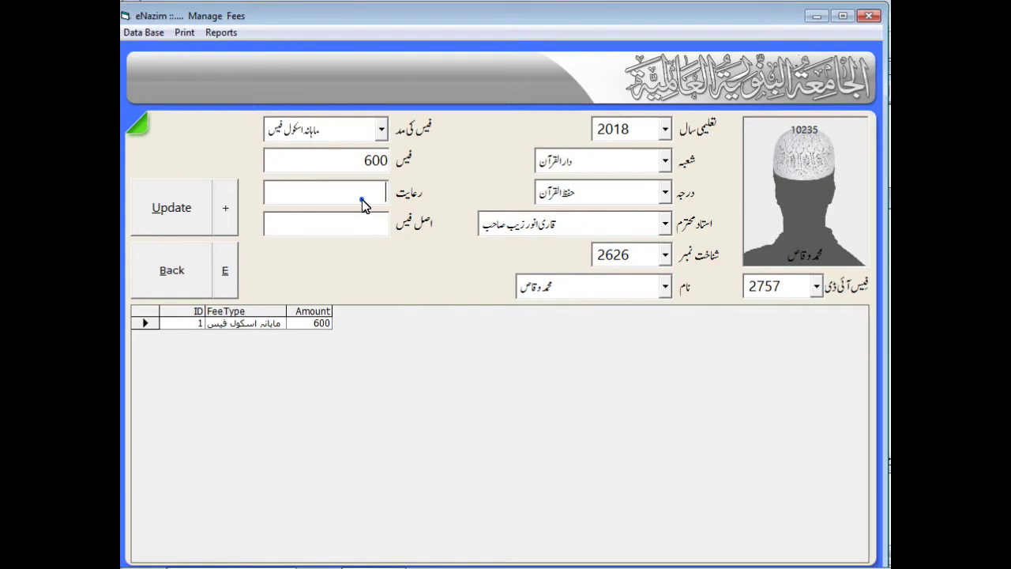
pyautogui.write('0')
pyautogui.press('Return')
pyautogui.doubleClick(361, 192)
pyautogui.press('Return')
pyautogui.click(143, 33)
pyautogui.click(183, 71)
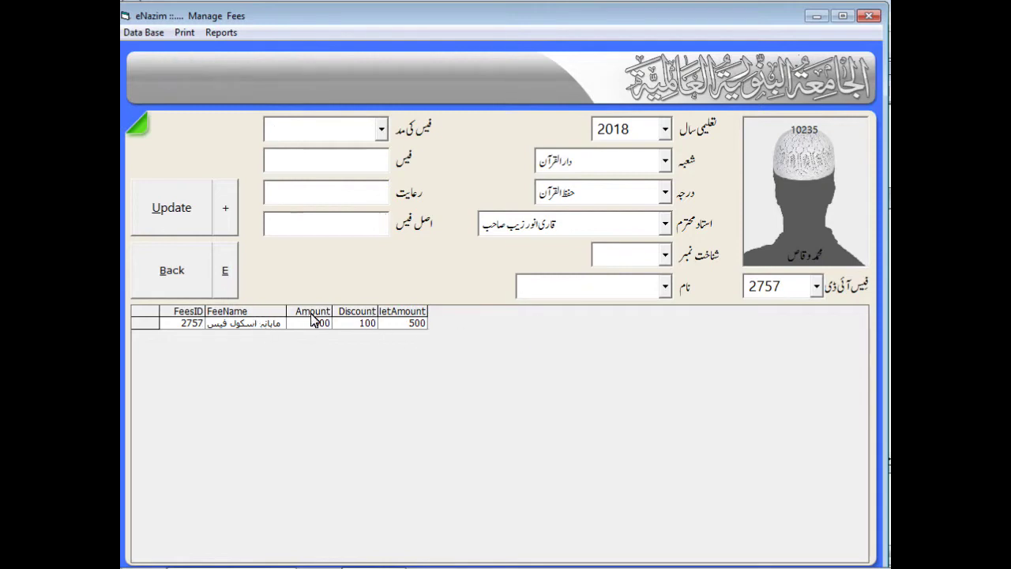
# Check the fee records of the first four students, returning to the third student
pyautogui.click(665, 256)
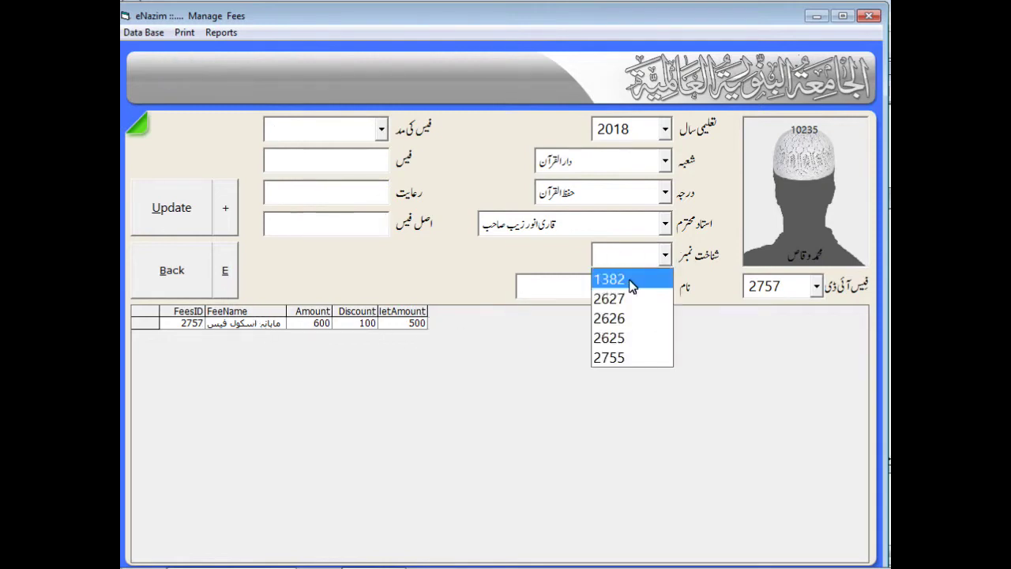
pyautogui.click(630, 285)
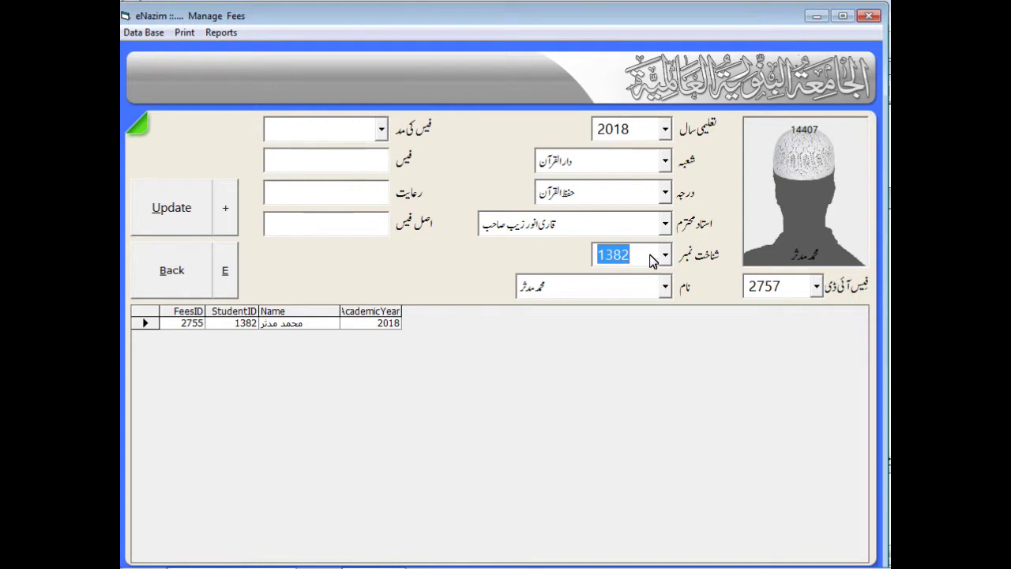
pyautogui.scroll(-1, 628, 254)
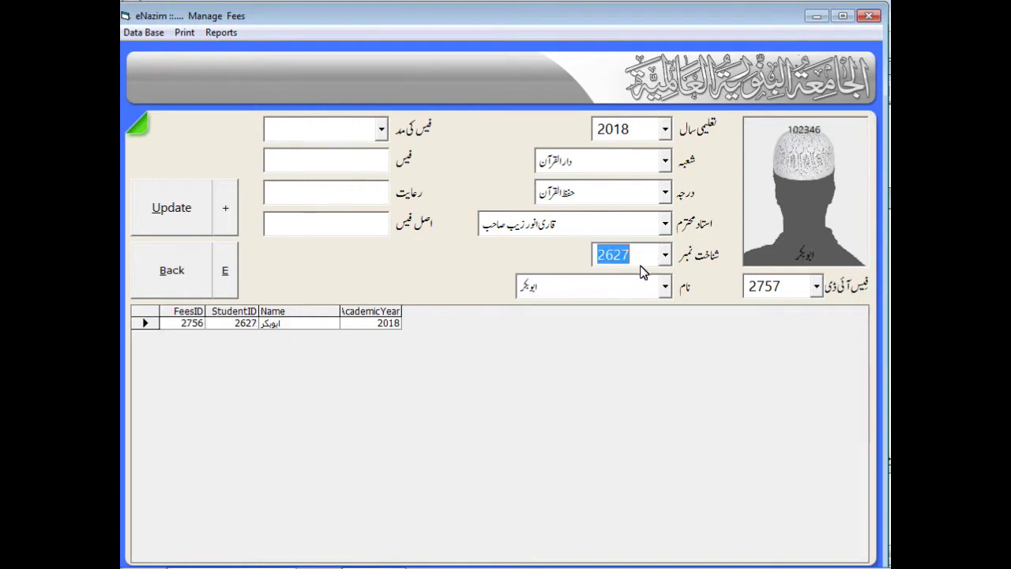
pyautogui.scroll(-1, 640, 262)
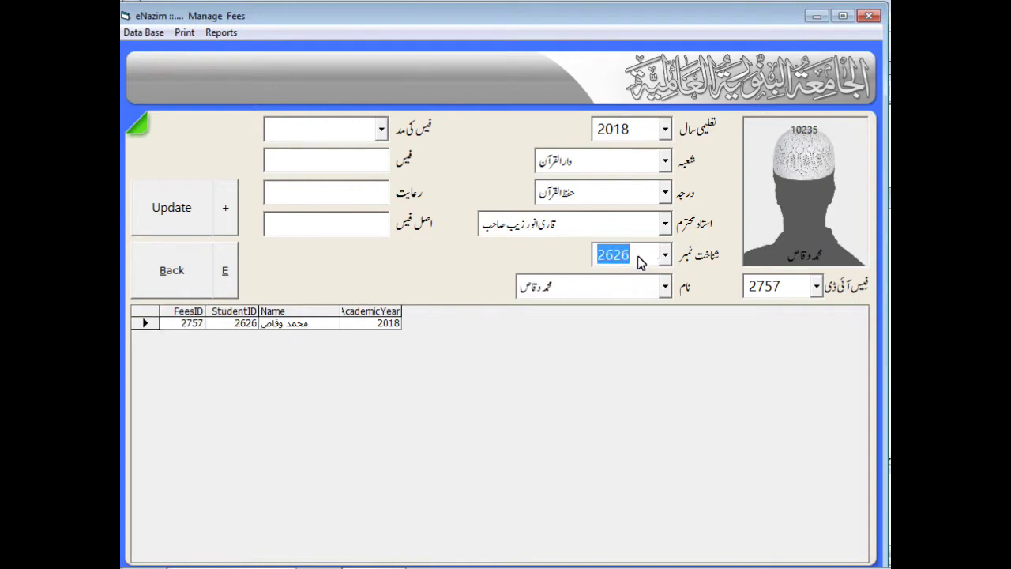
pyautogui.scroll(-1, 640, 262)
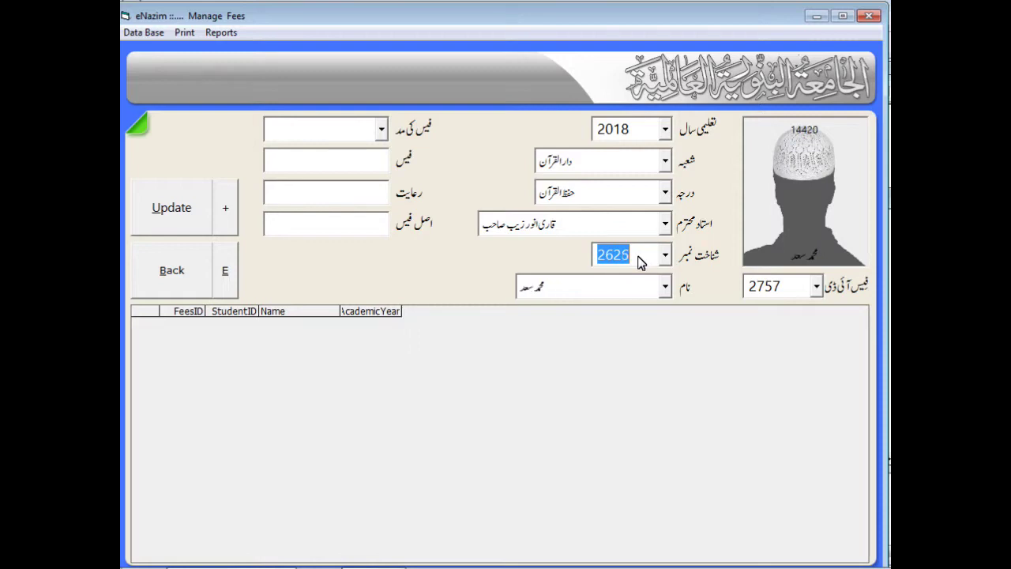
pyautogui.scroll(1, 641, 260)
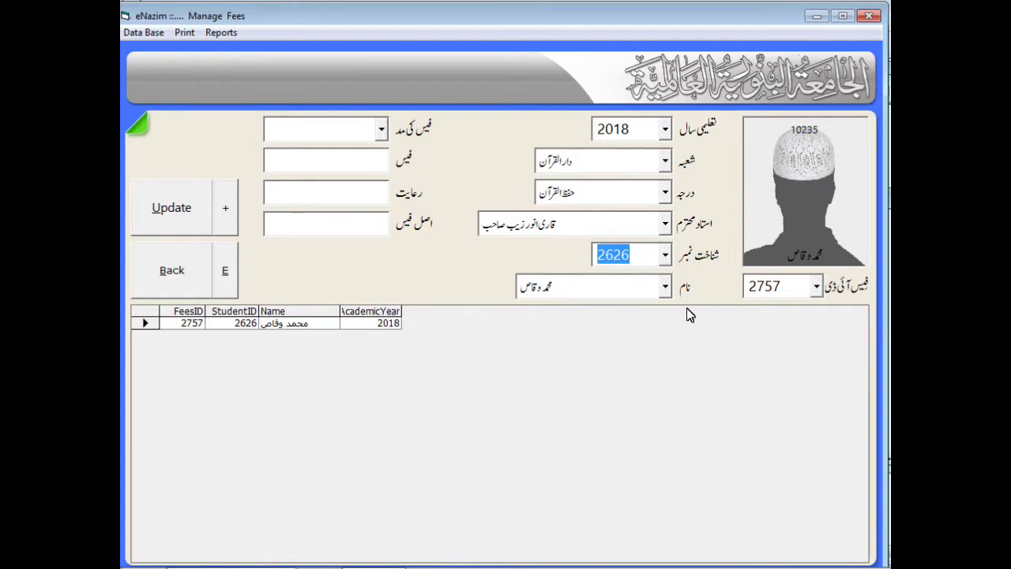
# Load the student's latest fee ID and save an advance fee (ایڈوانس فیس) on it with a discount of 100
pyautogui.click(816, 286)
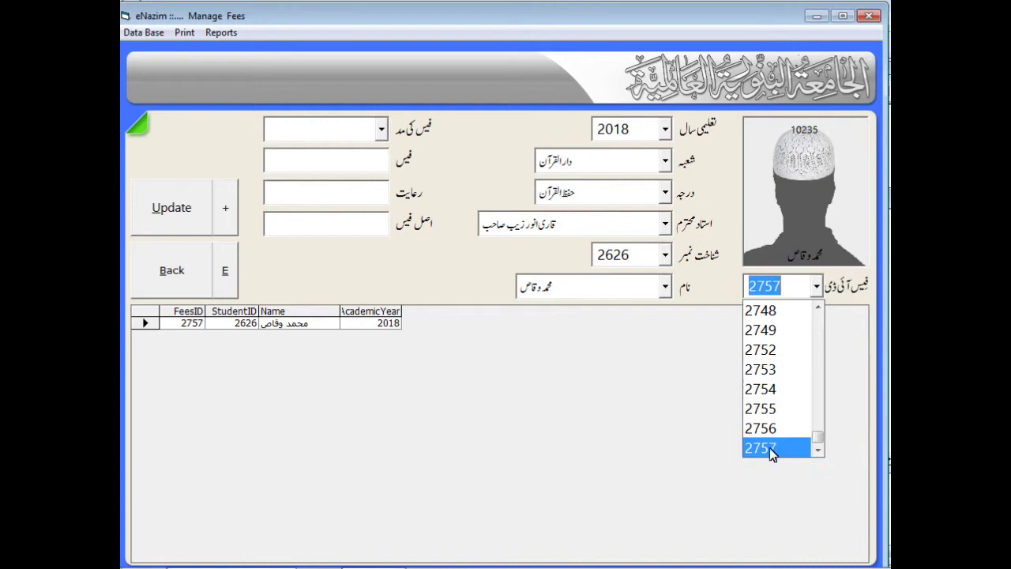
pyautogui.click(769, 447)
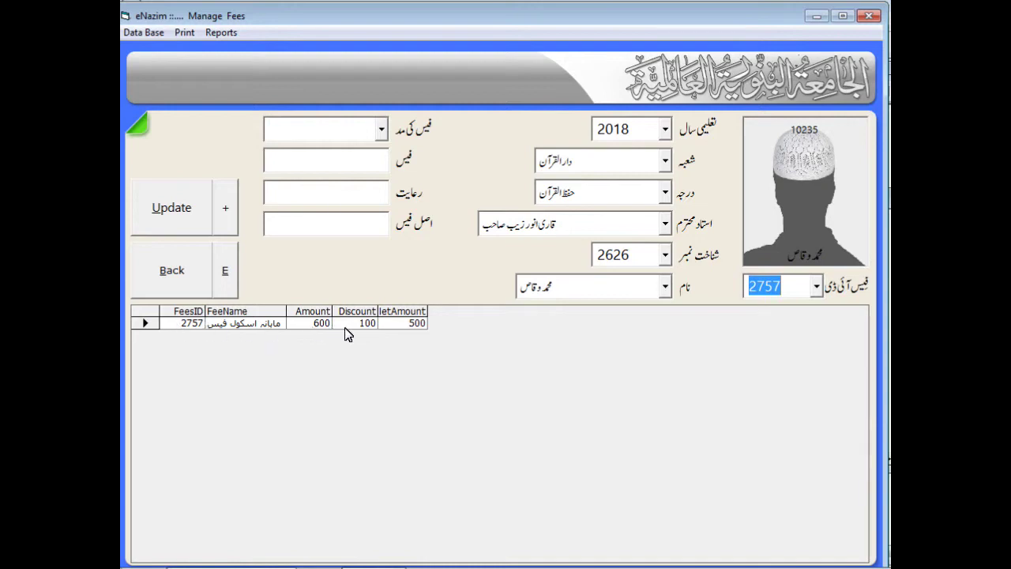
pyautogui.click(382, 132)
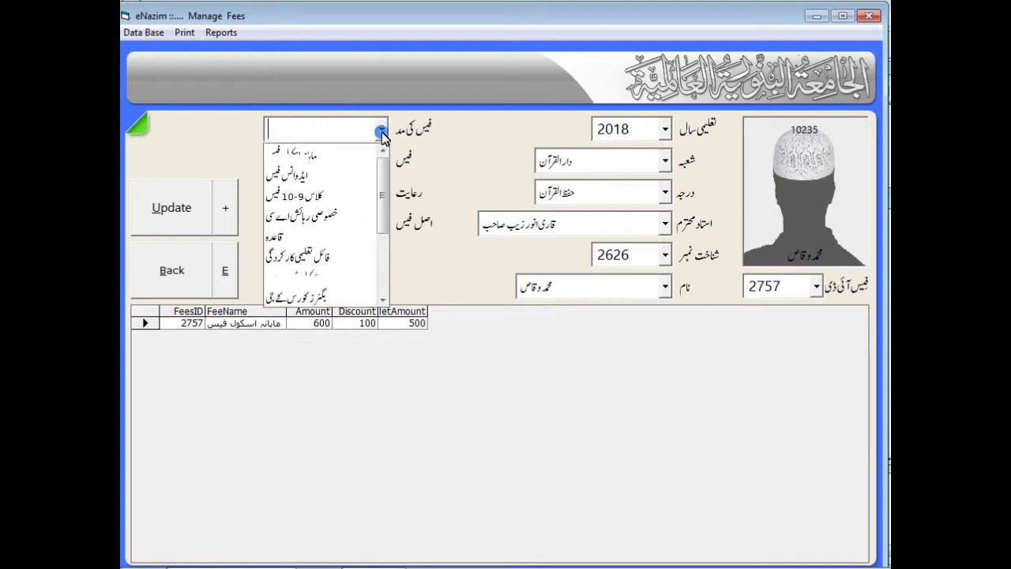
pyautogui.click(322, 180)
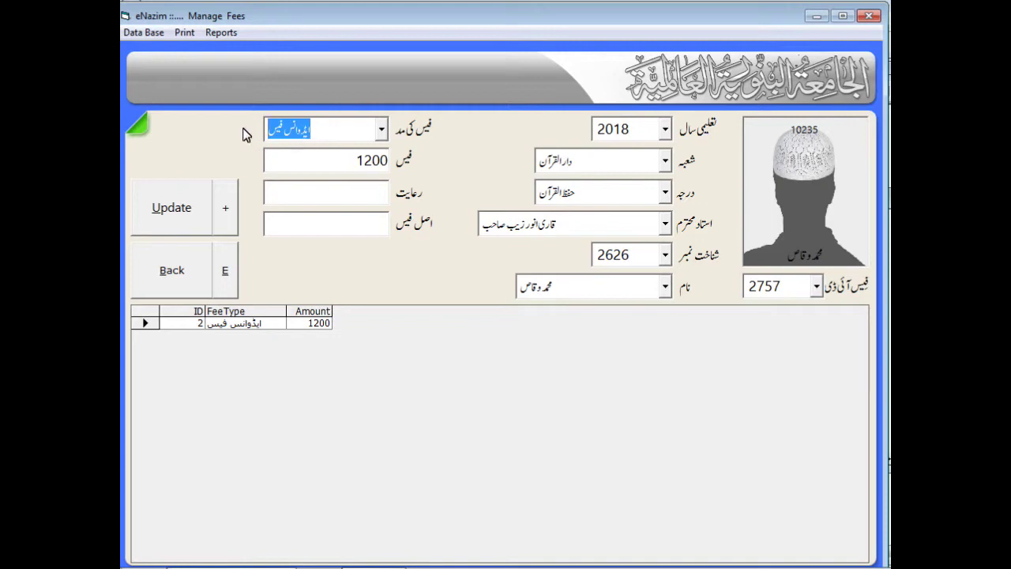
pyautogui.click(356, 163)
pyautogui.click(368, 196)
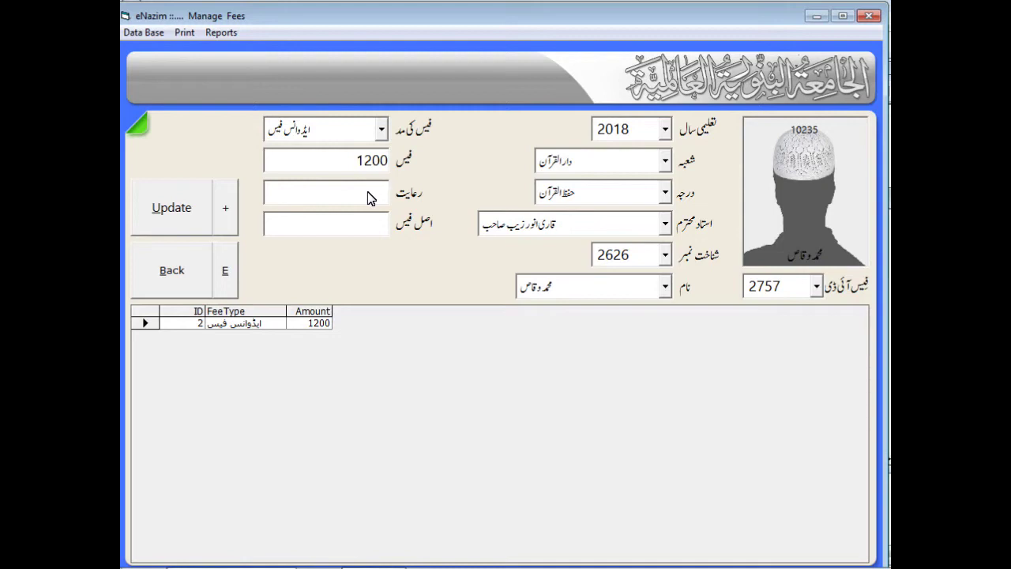
pyautogui.press('Return')
pyautogui.click(141, 32)
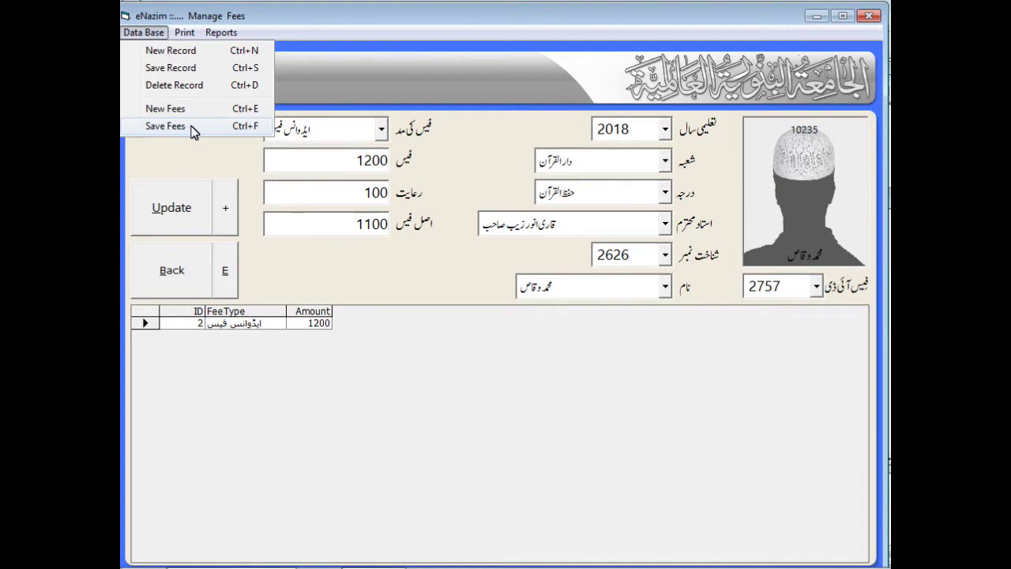
pyautogui.click(192, 130)
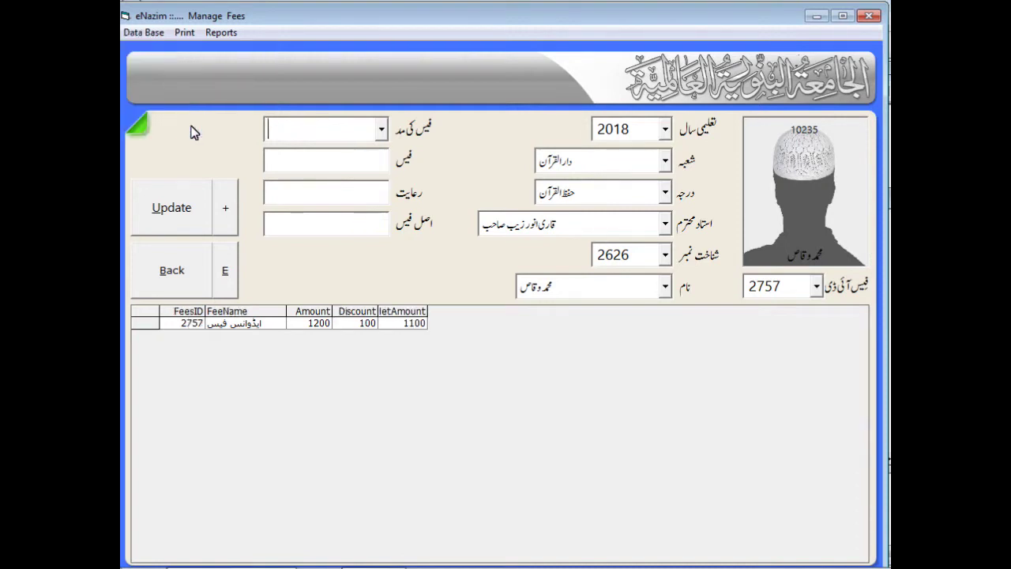
# Reload the student's fee ID and save the special AC residence fee (خصوصی رہائش اے سی) on it with a discount of 0
pyautogui.click(816, 286)
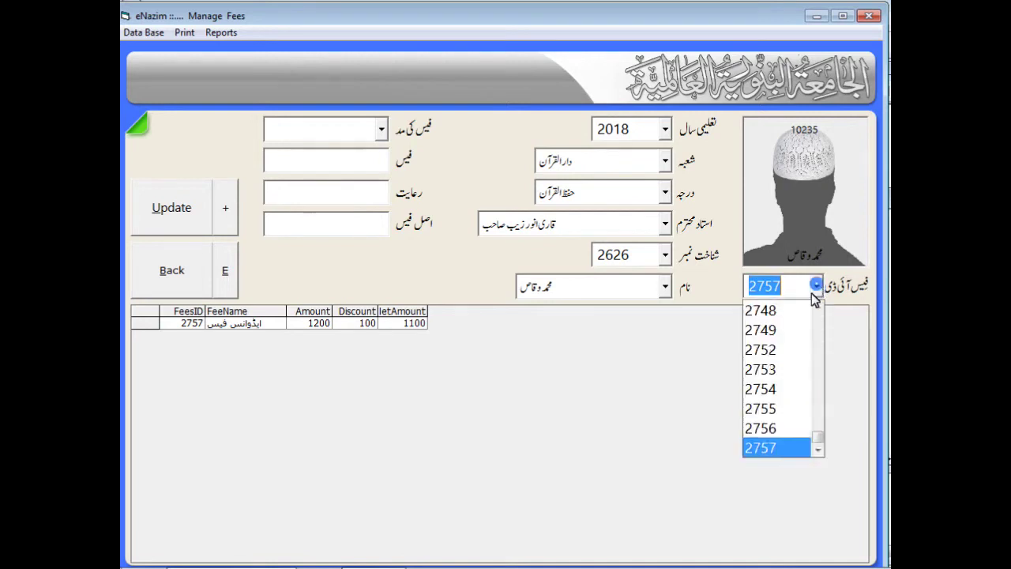
pyautogui.click(782, 448)
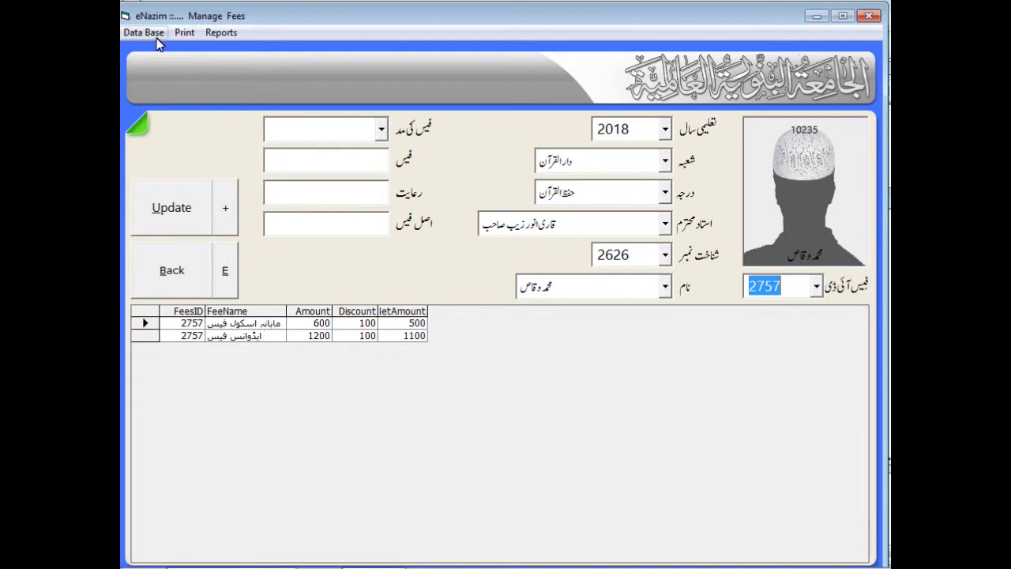
pyautogui.click(381, 129)
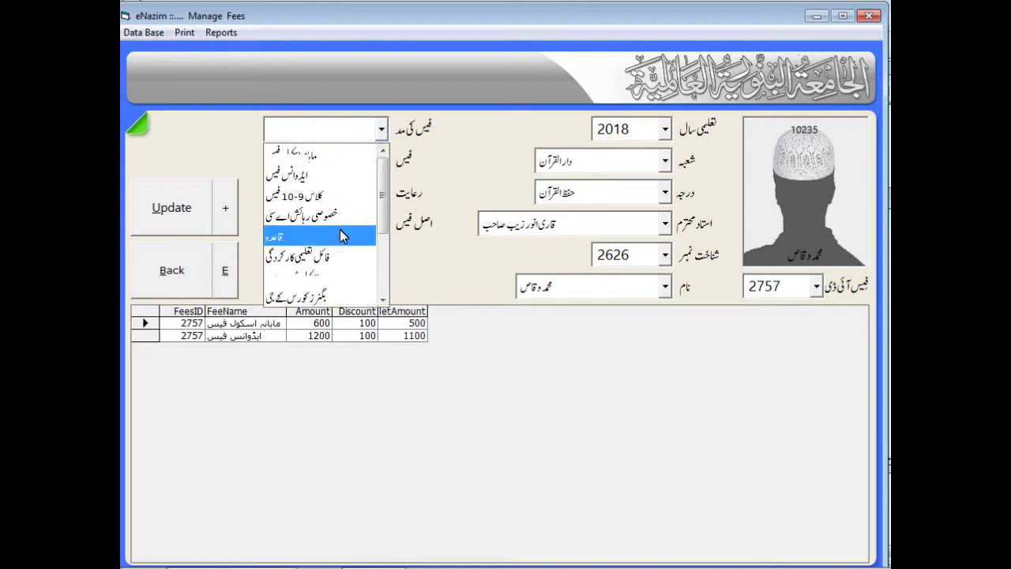
pyautogui.click(343, 213)
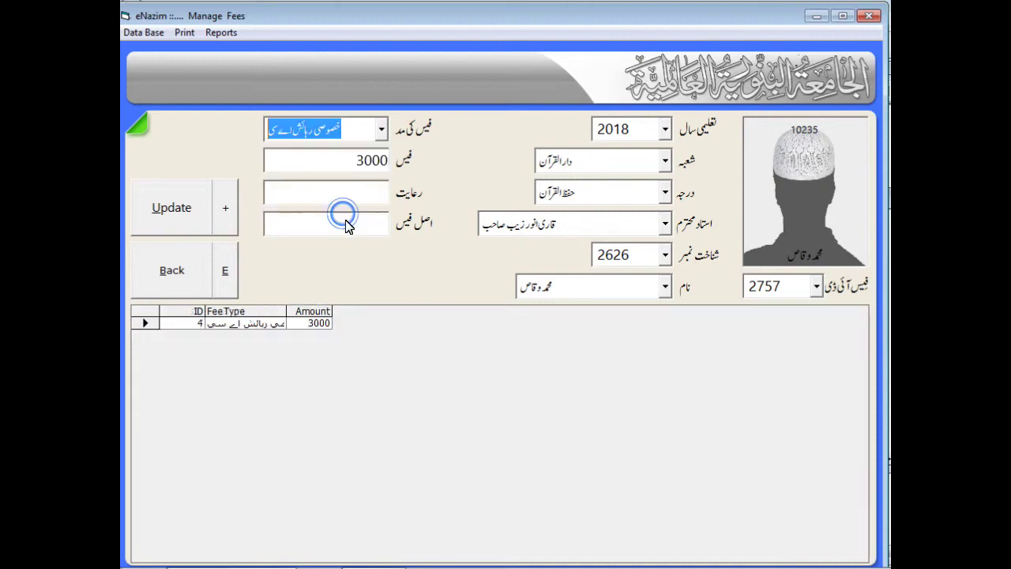
pyautogui.click(355, 195)
pyautogui.write('0')
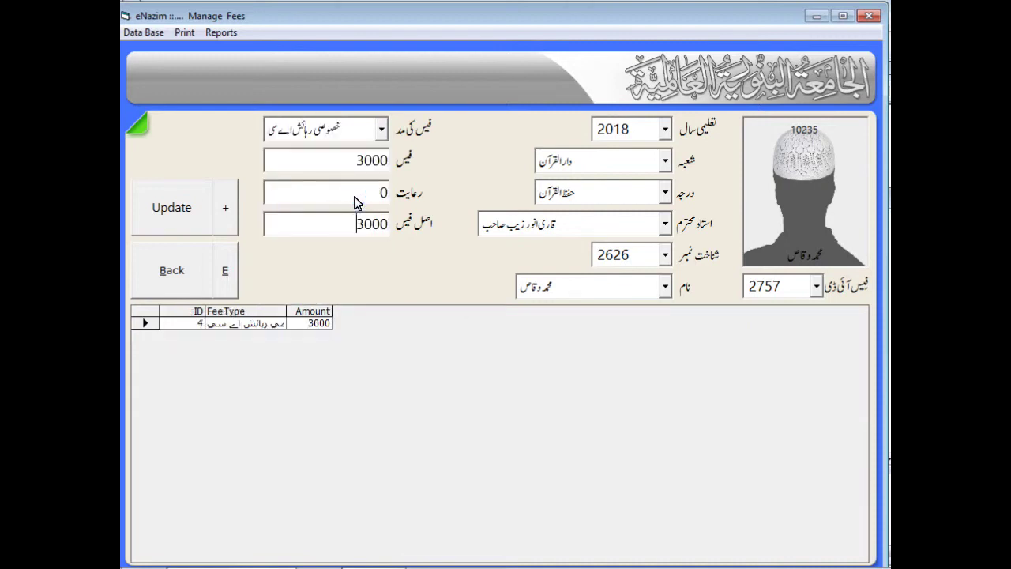
pyautogui.click(143, 32)
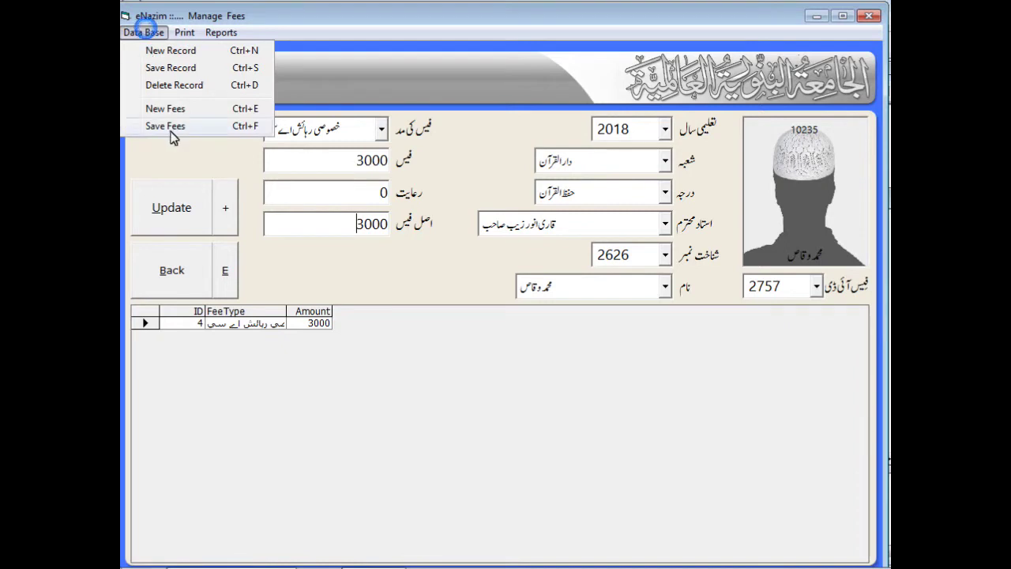
pyautogui.click(166, 127)
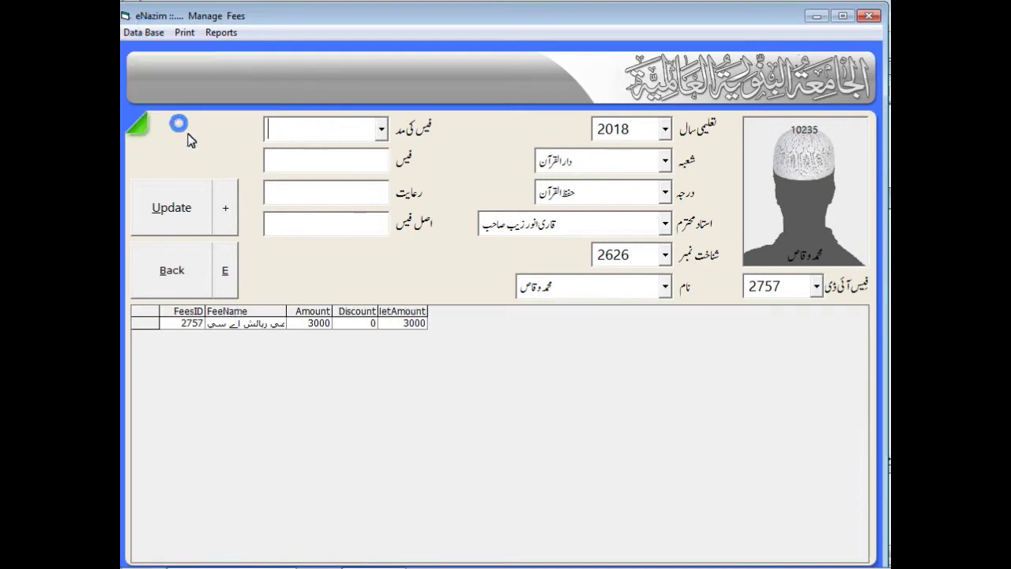
# Check the fee items saved under the latest fee ID and the same student's fee record
pyautogui.click(818, 288)
pyautogui.click(771, 449)
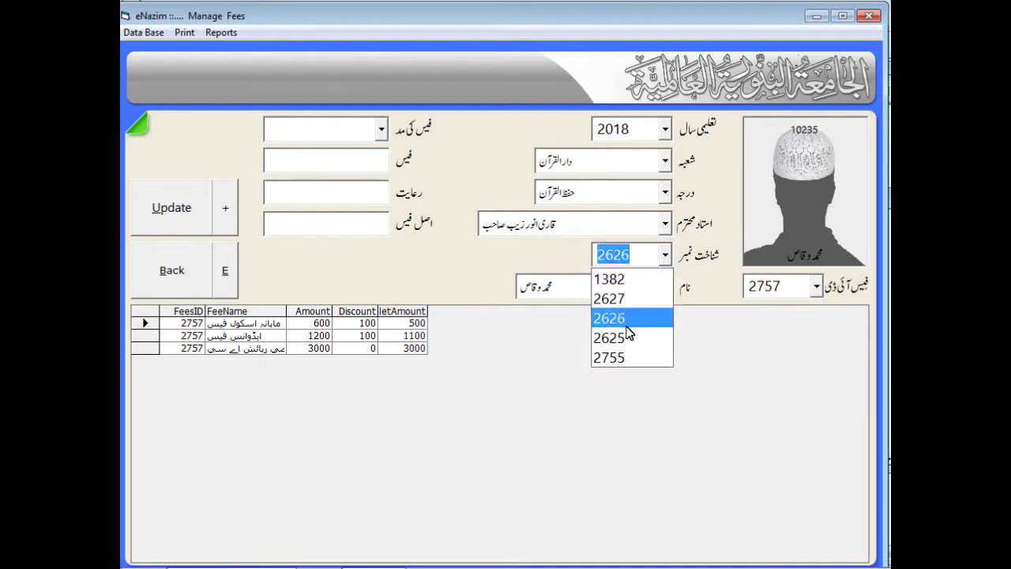
pyautogui.click(624, 323)
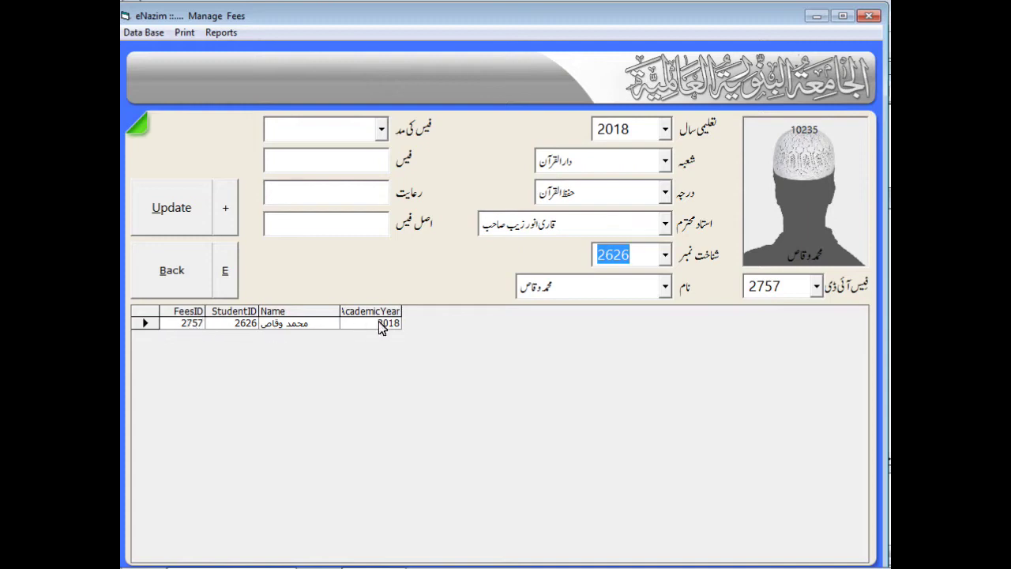
pyautogui.click(817, 290)
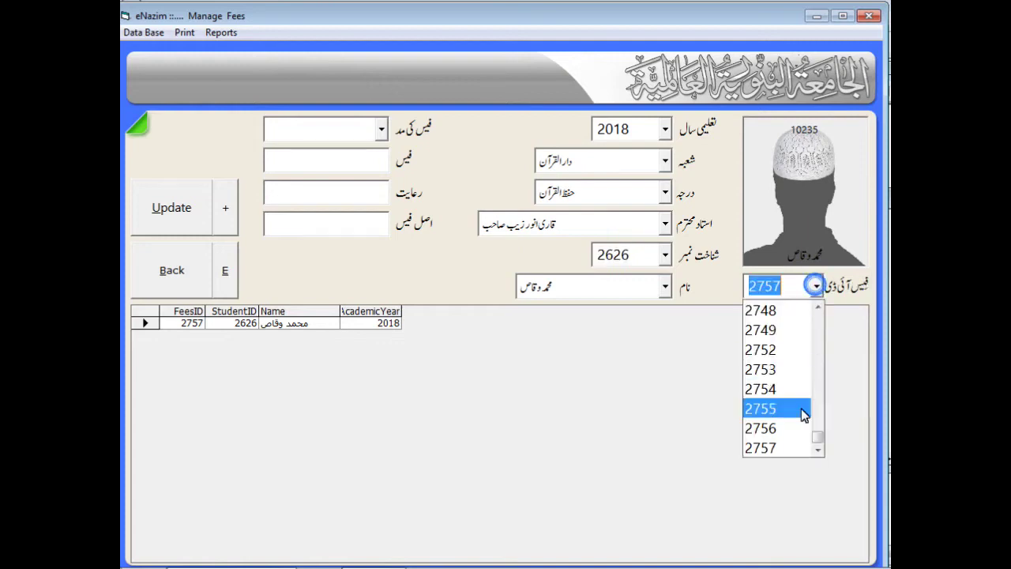
pyautogui.click(788, 449)
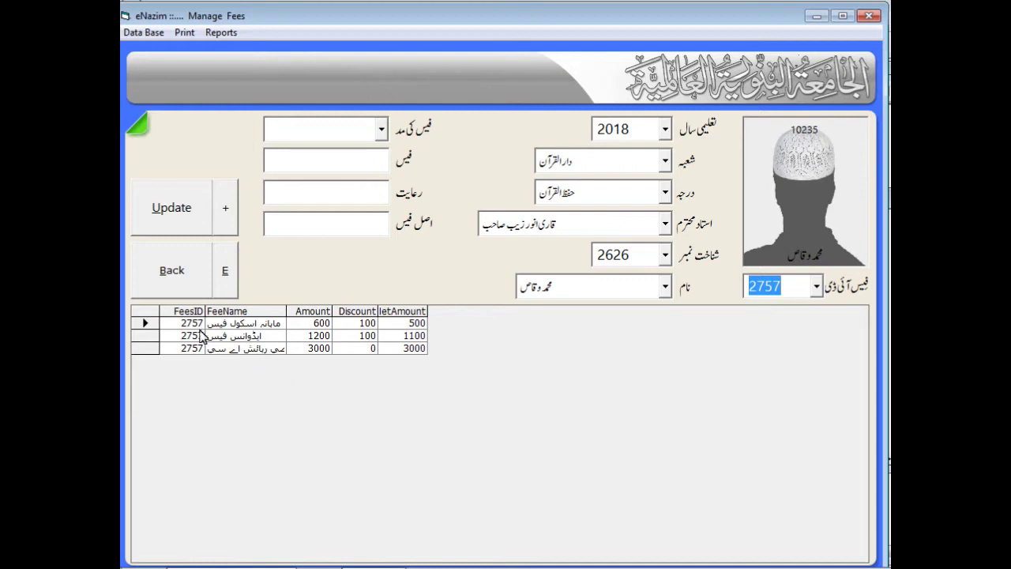
# Open the student's fee voucher report, enlarge it to review all fee items, and close it
pyautogui.click(227, 35)
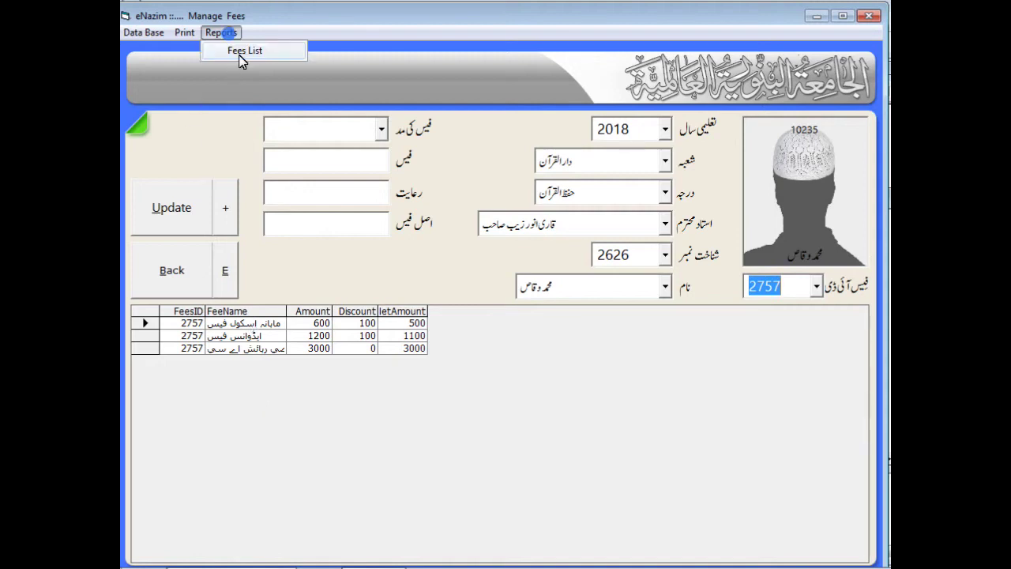
pyautogui.click(249, 51)
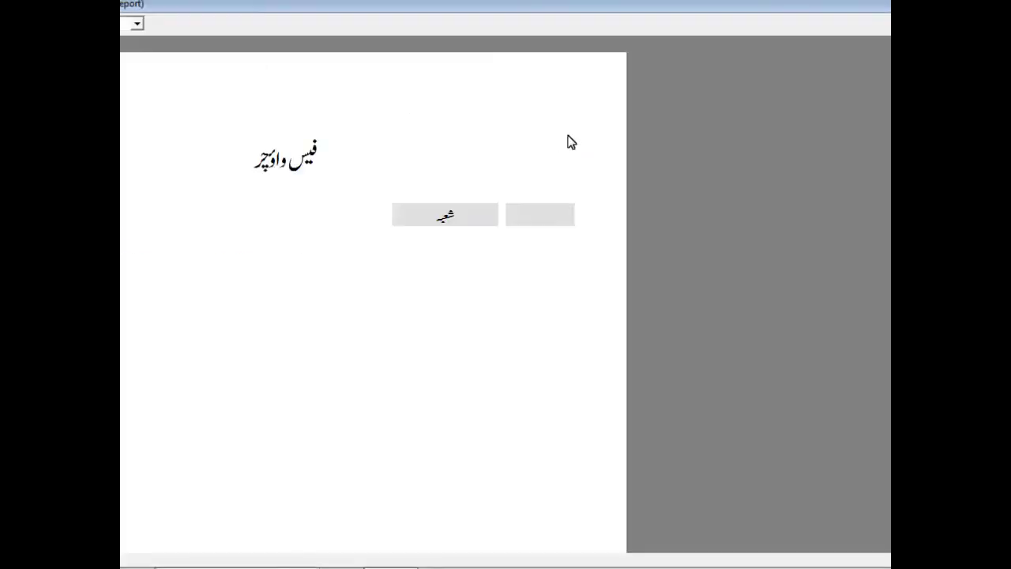
pyautogui.moveTo(265, 7); pyautogui.dragTo(451, 17)
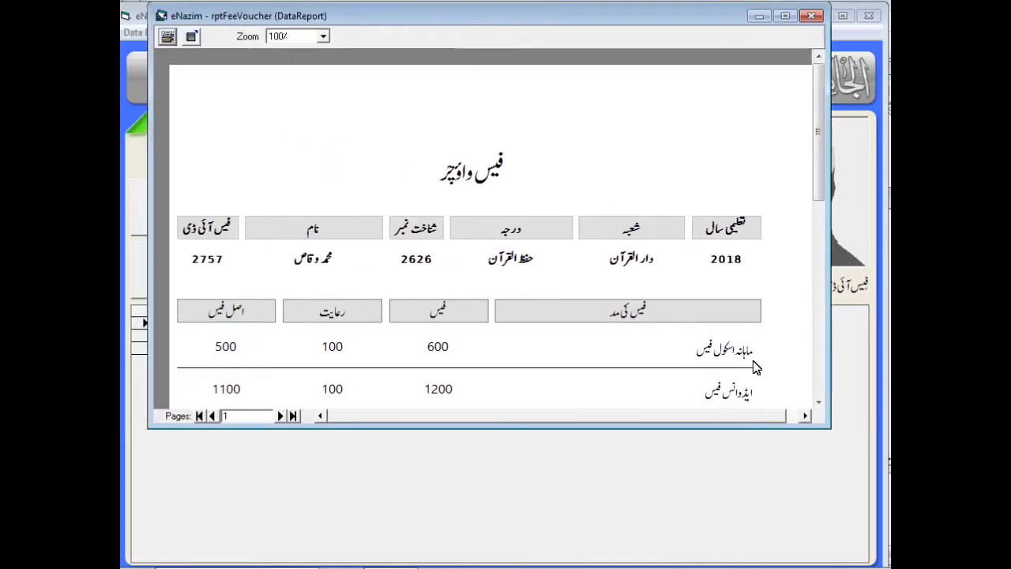
pyautogui.moveTo(707, 428); pyautogui.dragTo(699, 550)
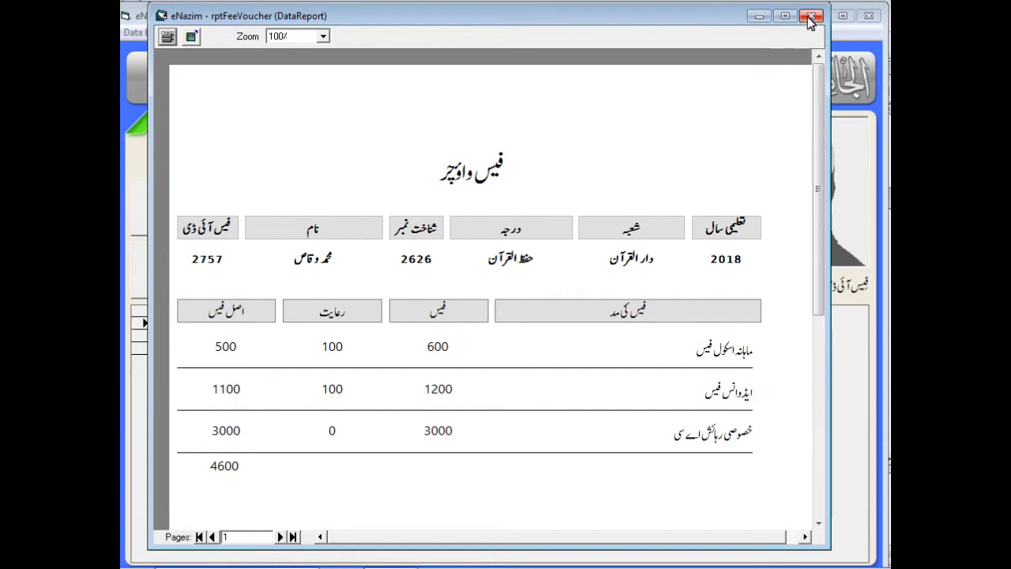
pyautogui.click(812, 17)
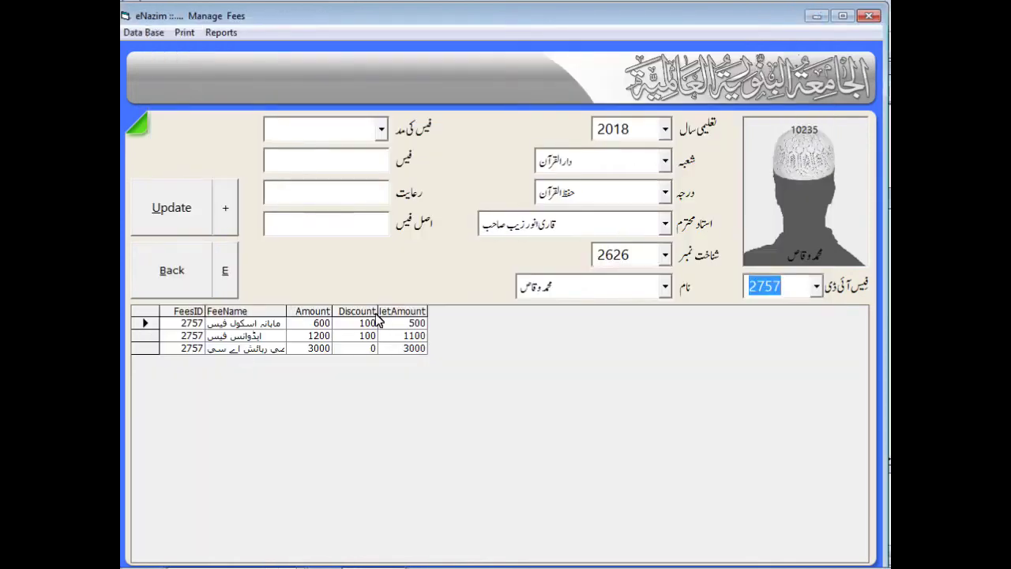
# Add the academic performance file fee (فائل تعلیمی کارکردگی) with a discount of 0 and save it
pyautogui.click(381, 130)
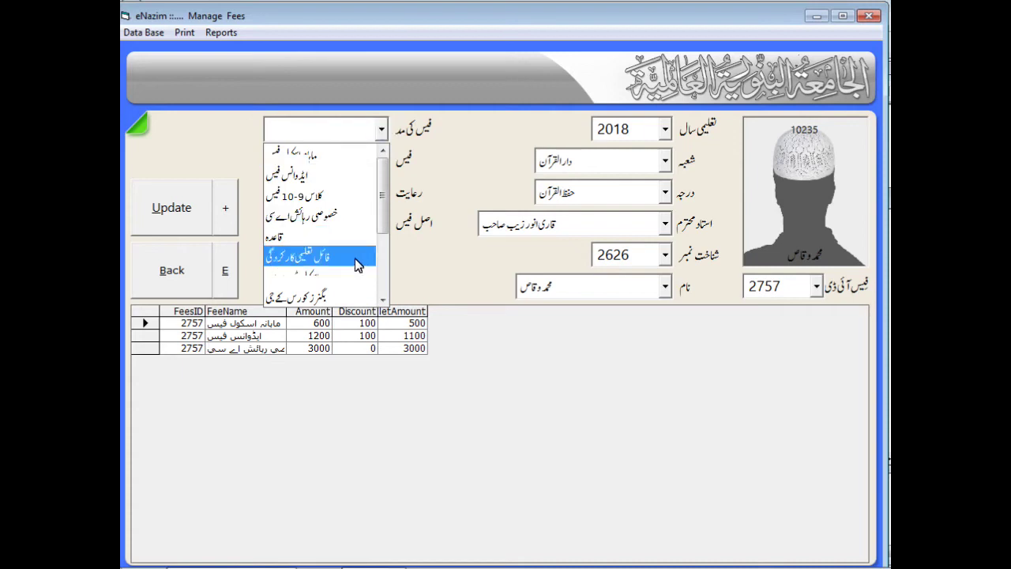
pyautogui.click(355, 255)
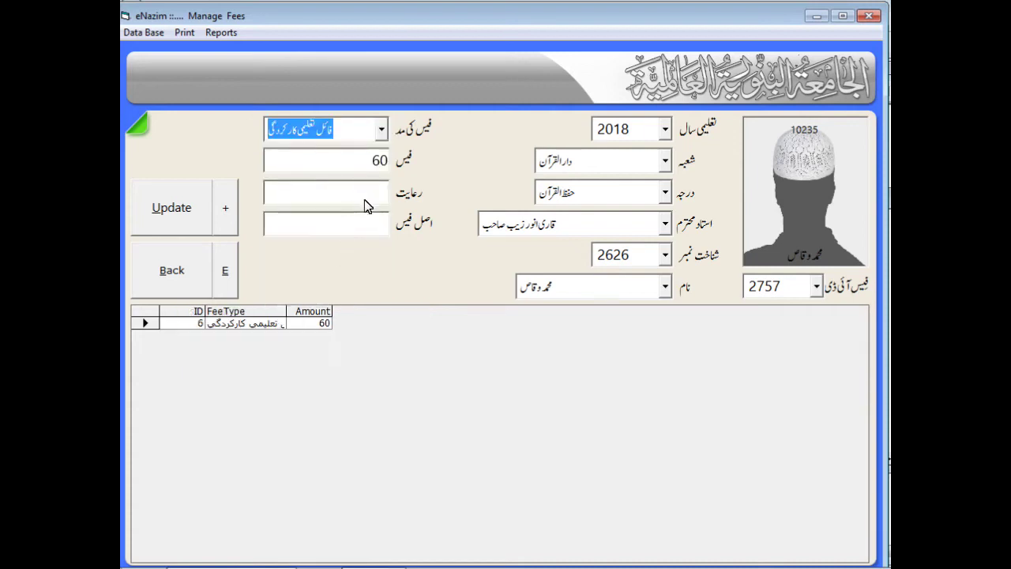
pyautogui.click(363, 199)
pyautogui.write('0')
pyautogui.press('Return')
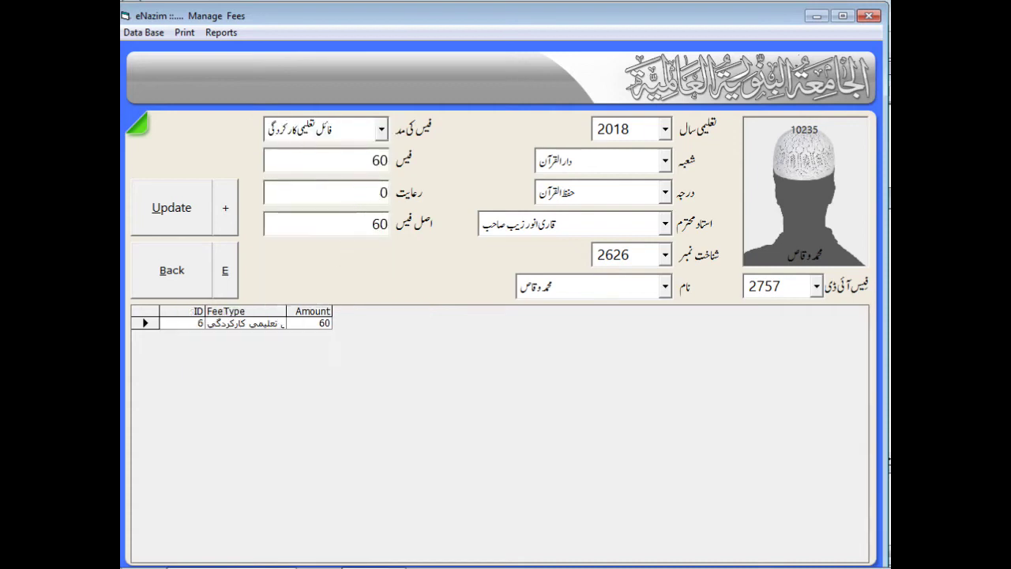
pyautogui.click(143, 32)
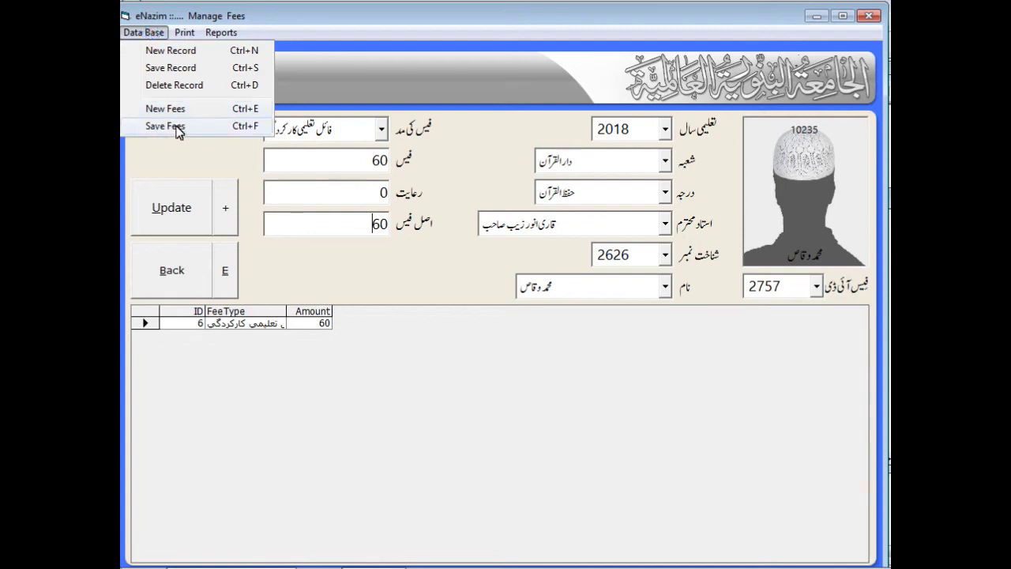
pyautogui.click(251, 128)
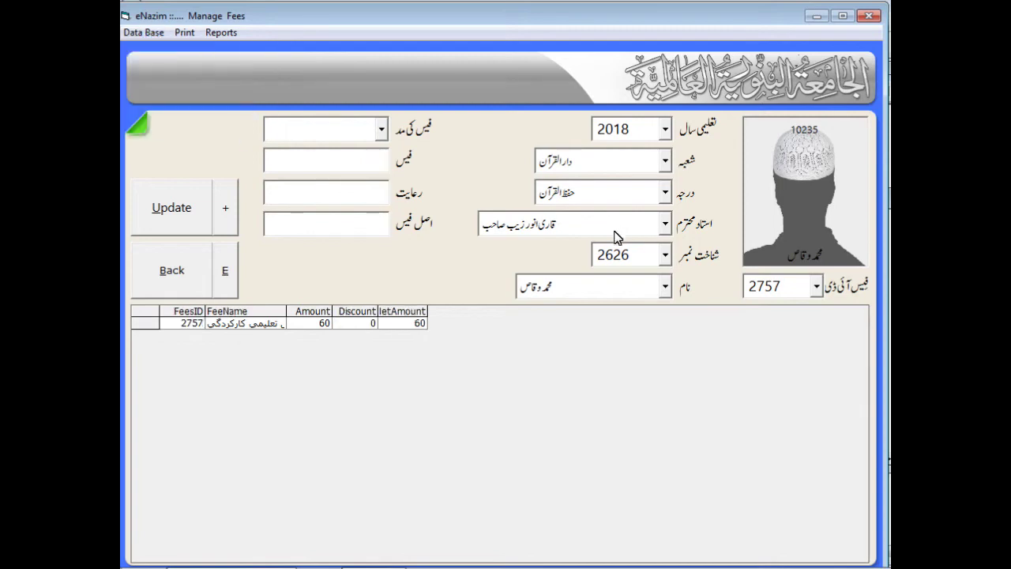
# Open the fee voucher report again, check whether the academic performance file fee is listed, and close it
pyautogui.click(220, 32)
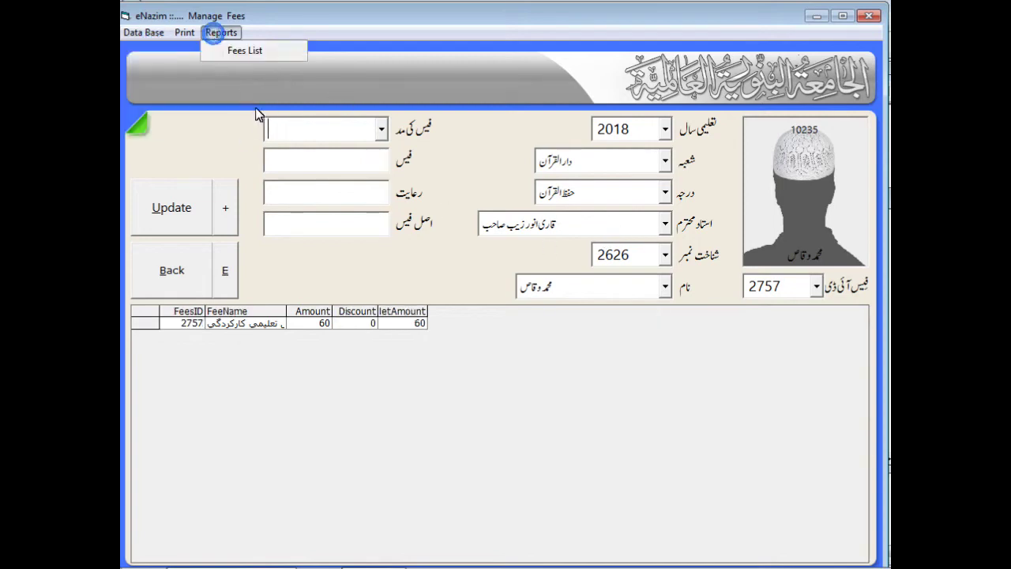
pyautogui.click(248, 51)
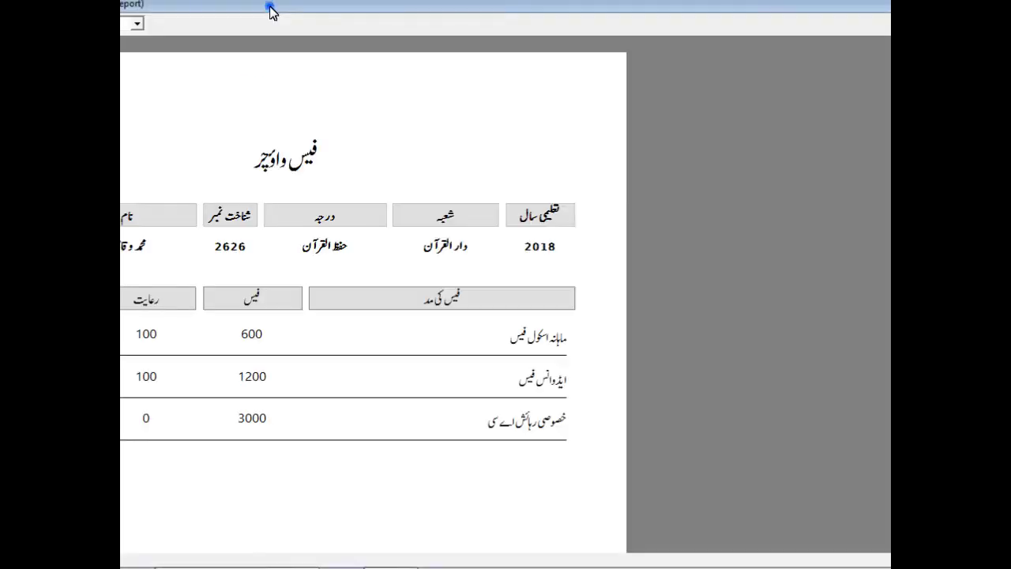
pyautogui.doubleClick(271, 8)
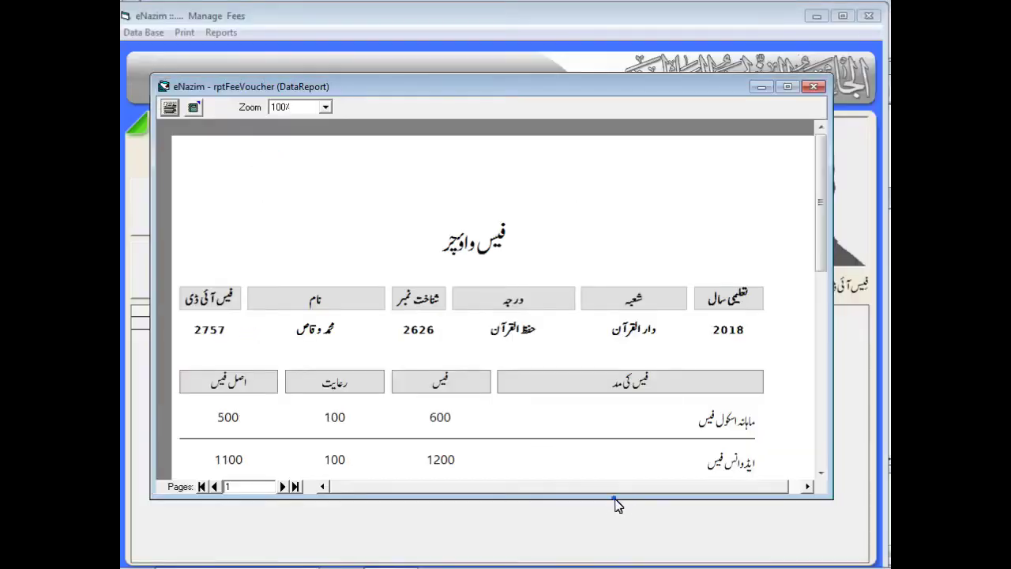
pyautogui.moveTo(618, 505); pyautogui.dragTo(613, 545)
pyautogui.moveTo(818, 230); pyautogui.dragTo(819, 301)
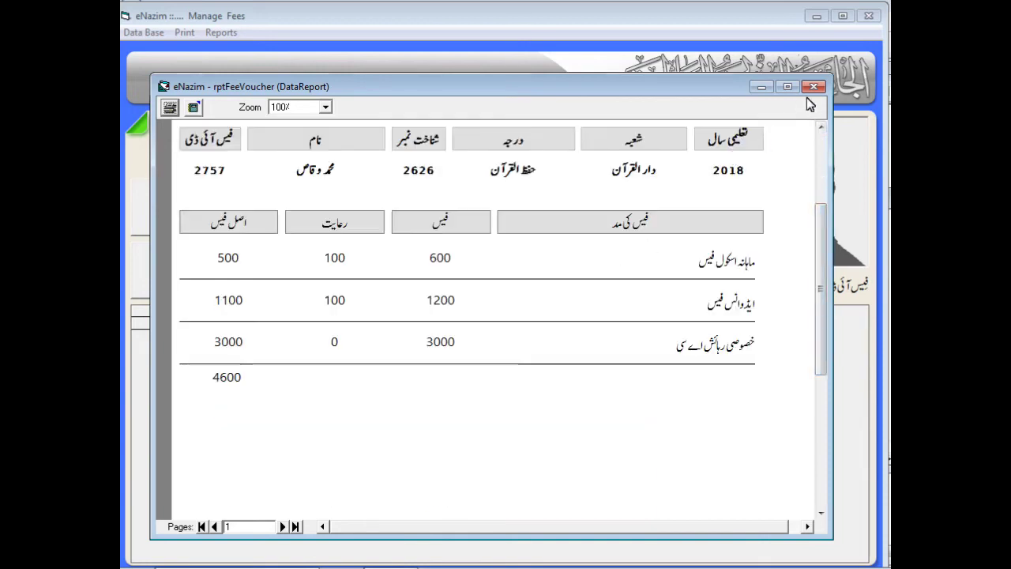
pyautogui.click(814, 86)
# Reload the student's fee ID, review the regenerated fee voucher down to its total, and close it
pyautogui.click(816, 285)
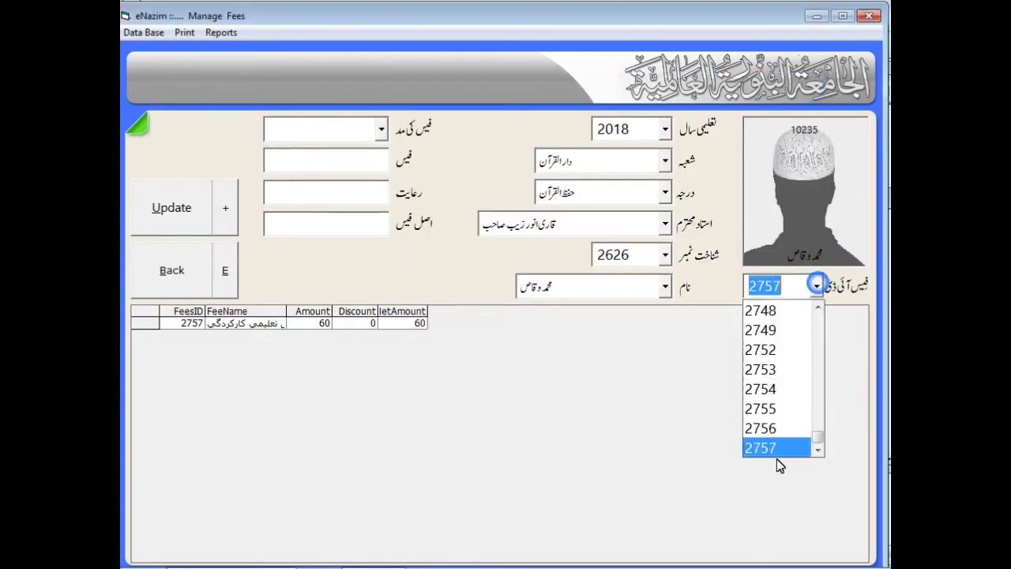
pyautogui.click(778, 448)
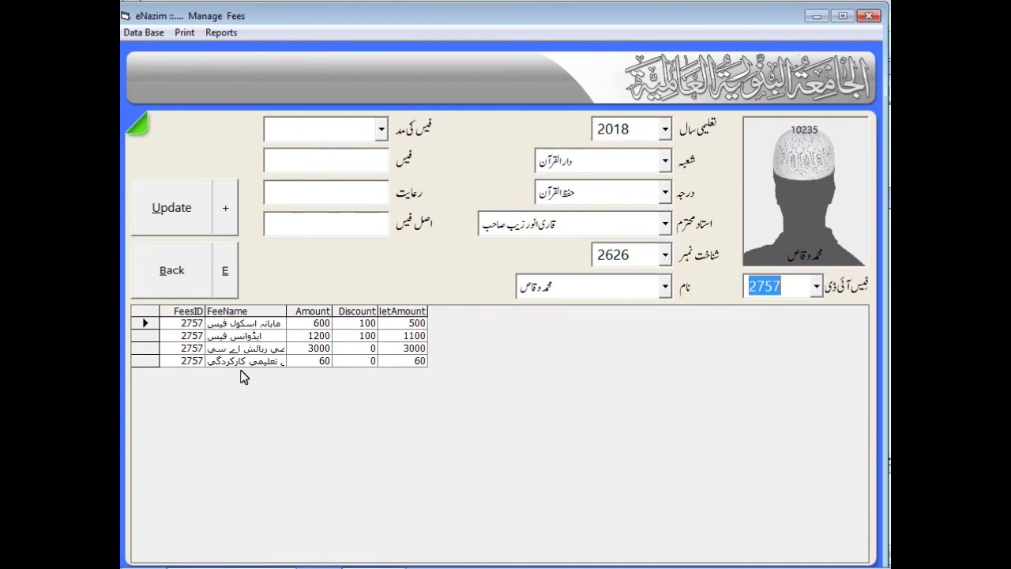
pyautogui.click(217, 34)
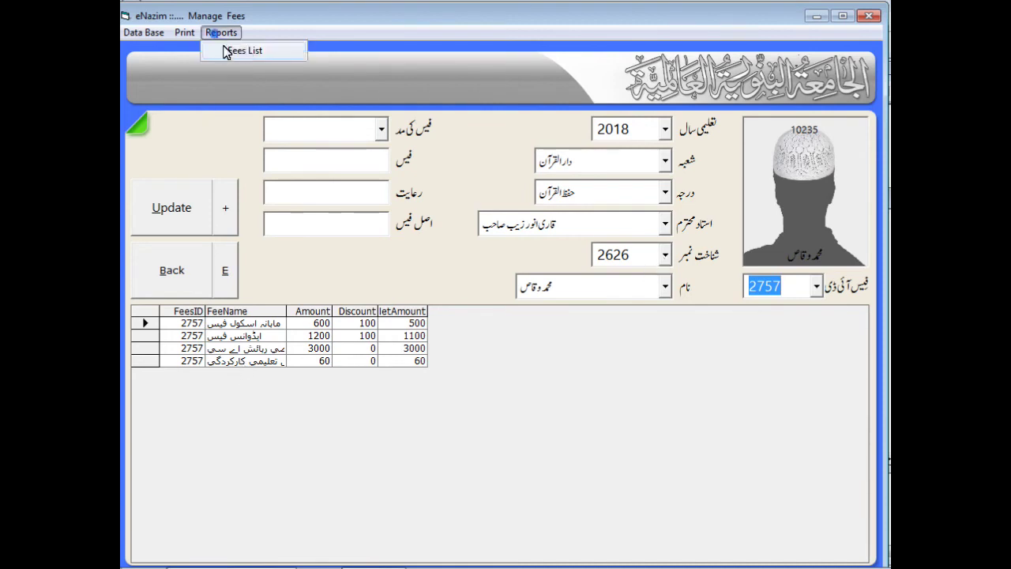
pyautogui.click(245, 51)
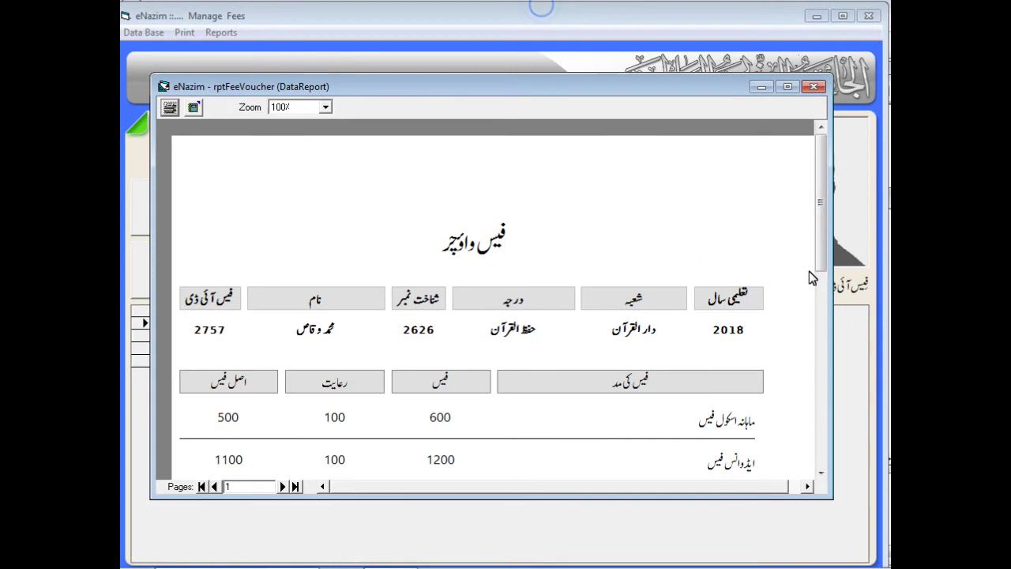
pyautogui.moveTo(819, 202); pyautogui.dragTo(819, 288)
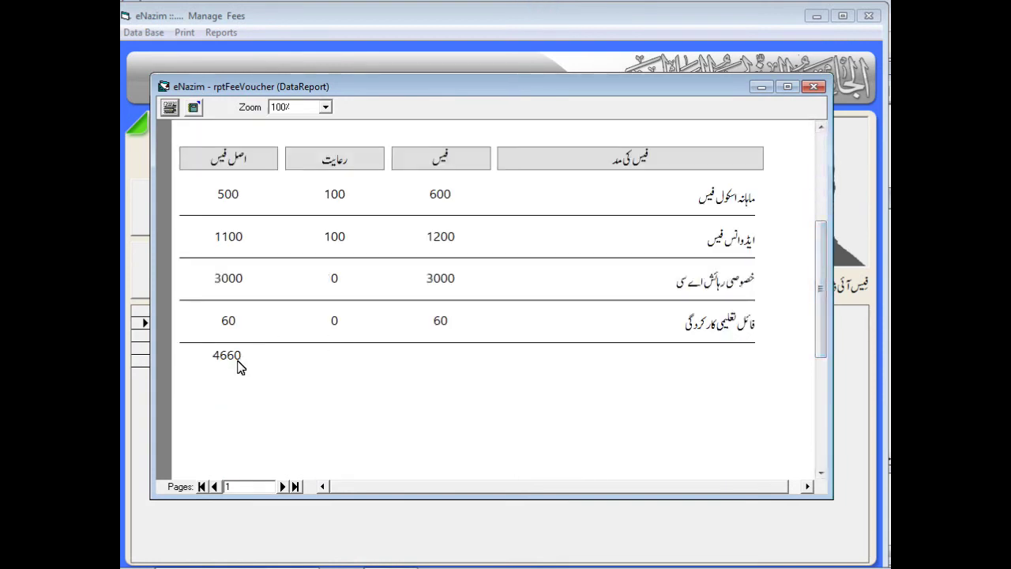
pyautogui.click(821, 157)
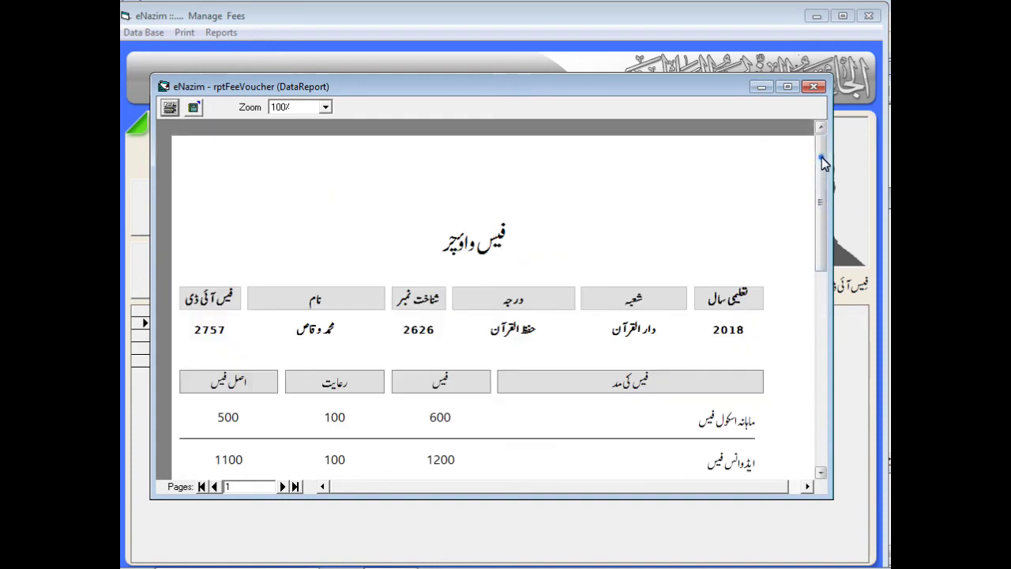
pyautogui.click(814, 88)
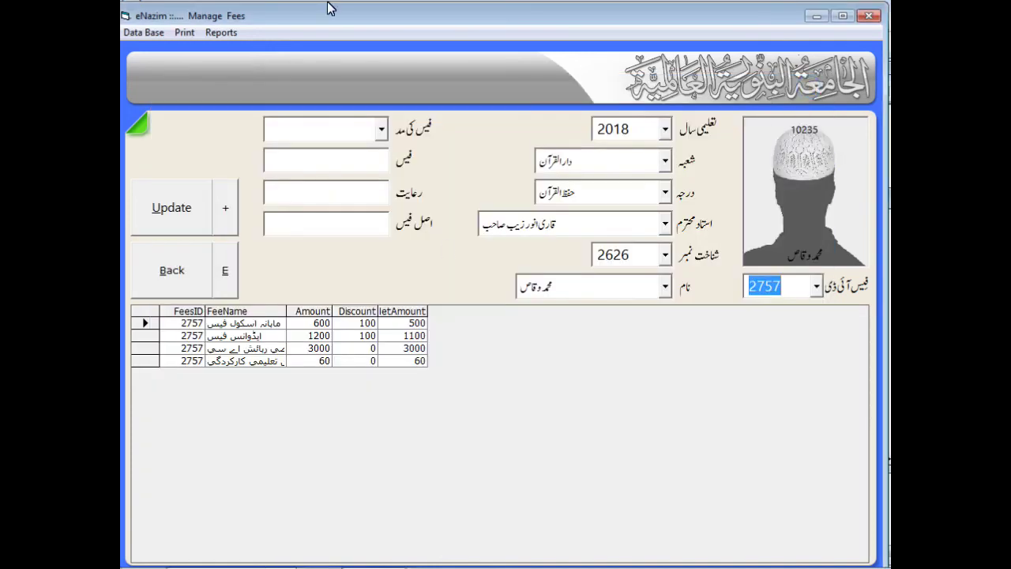